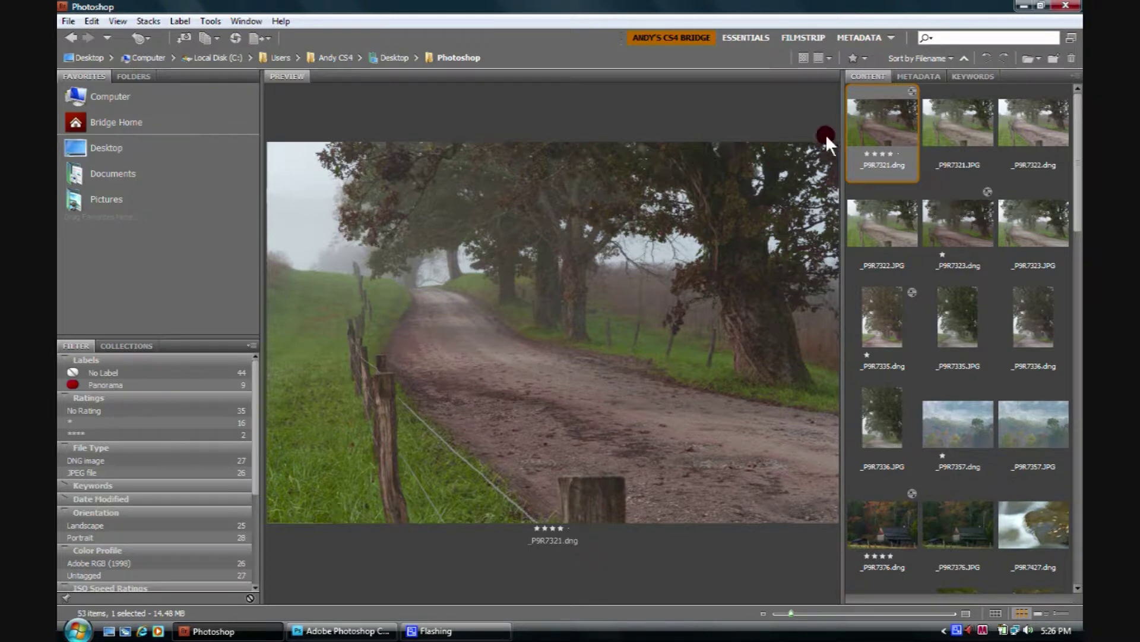
Open the Edit menu to reach Bridge's editing commands
{"action": "left_click", "coordinate": [92, 21]}
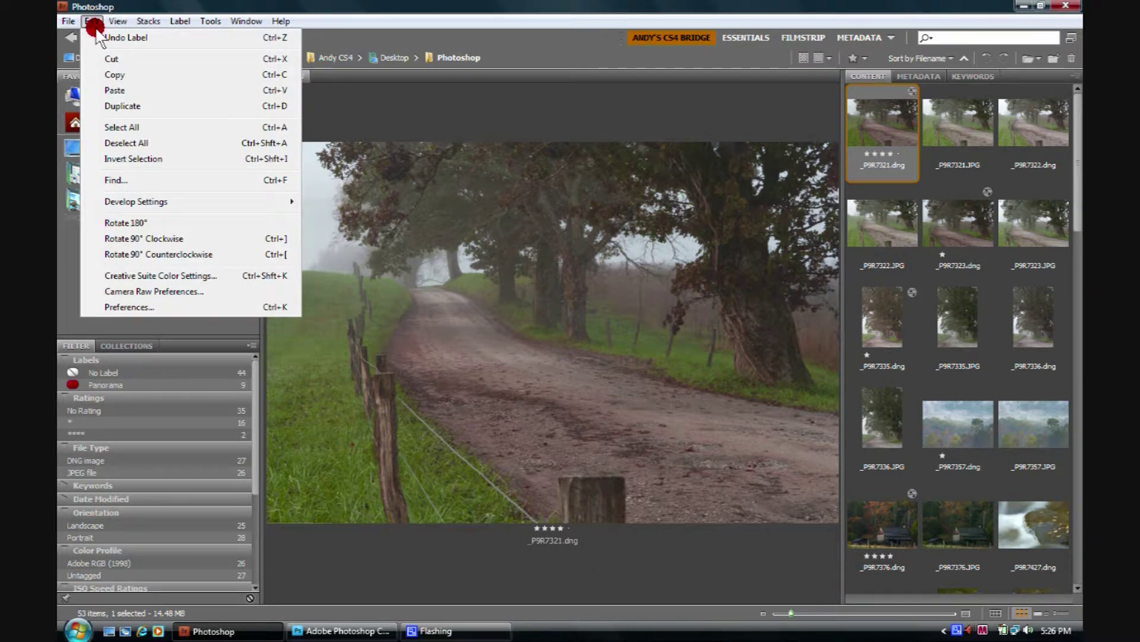
{"action": "left_click", "coordinate": [127, 291]}
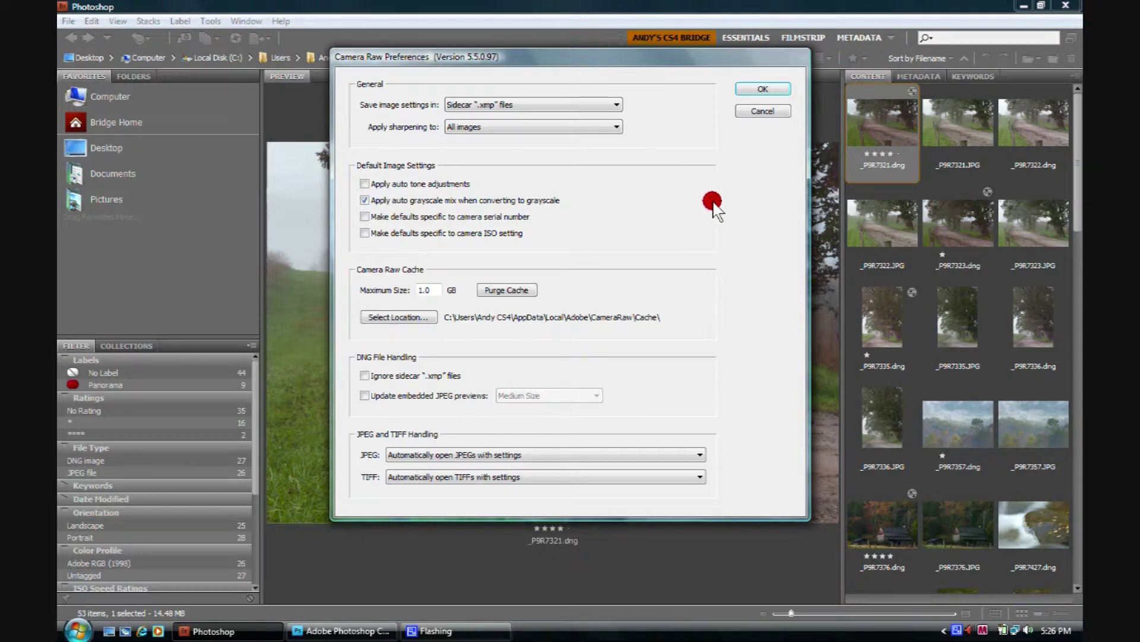
{"action": "left_click", "coordinate": [616, 126]}
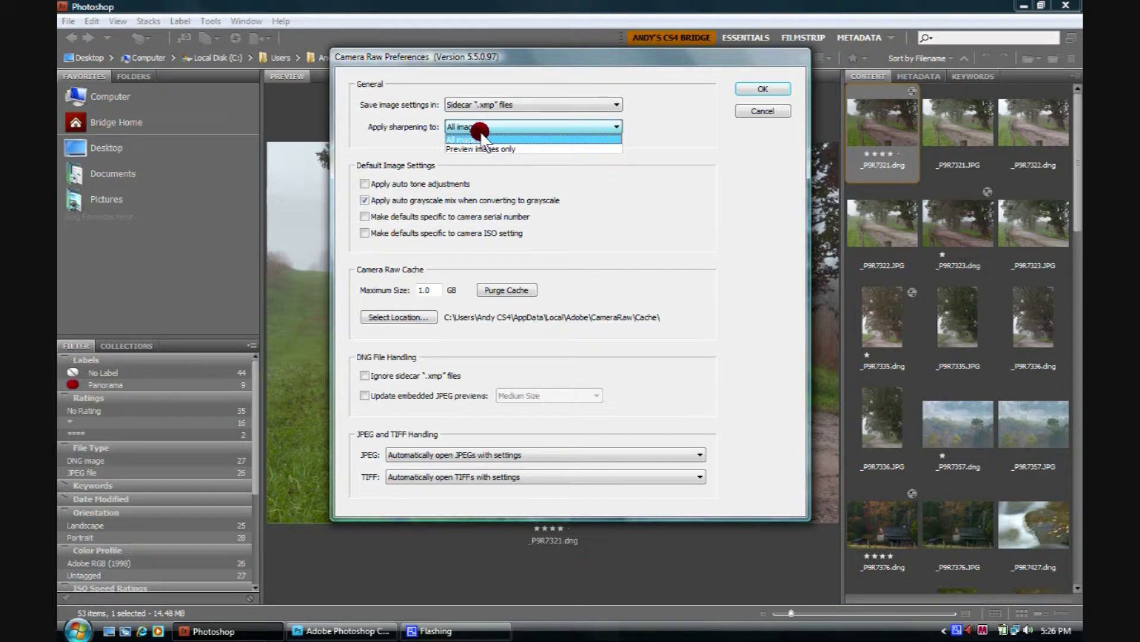
{"action": "left_click", "coordinate": [461, 140]}
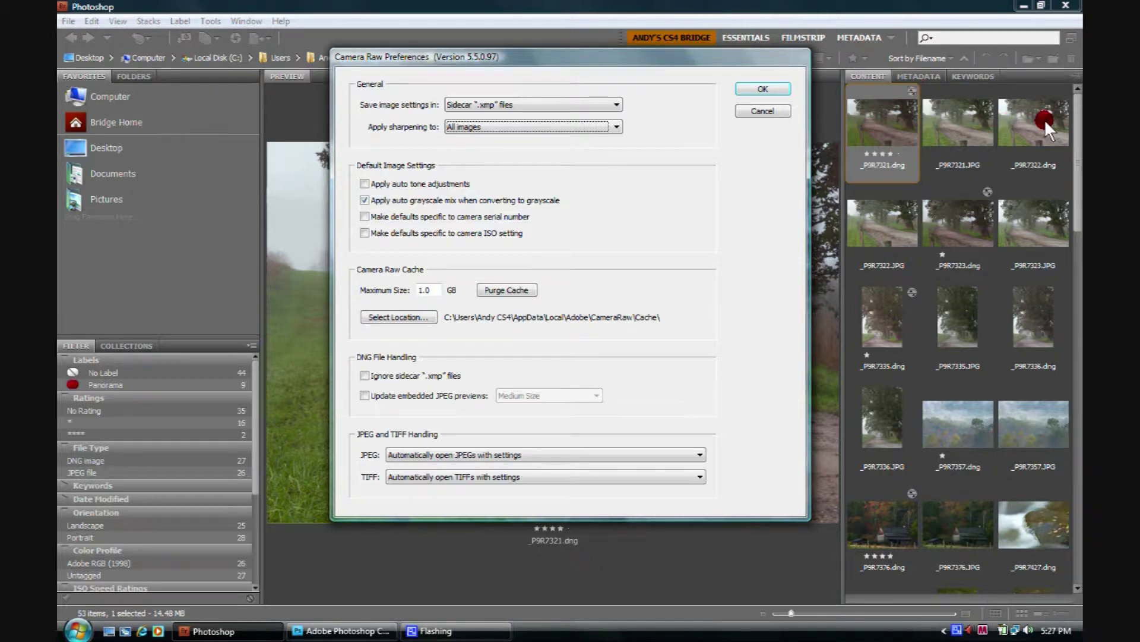
{"action": "left_click", "coordinate": [755, 112]}
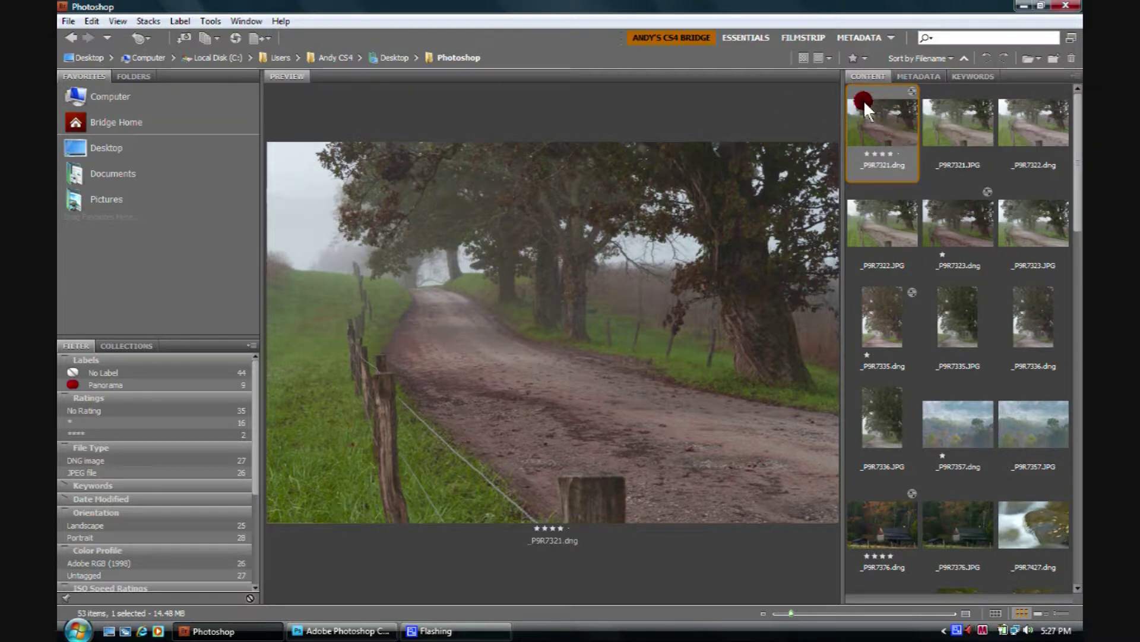
Copy the Camera Raw develop settings from _P9R7321.dng
{"action": "mouse_move", "coordinate": [891, 116]}
{"action": "right_click", "coordinate": [874, 113]}
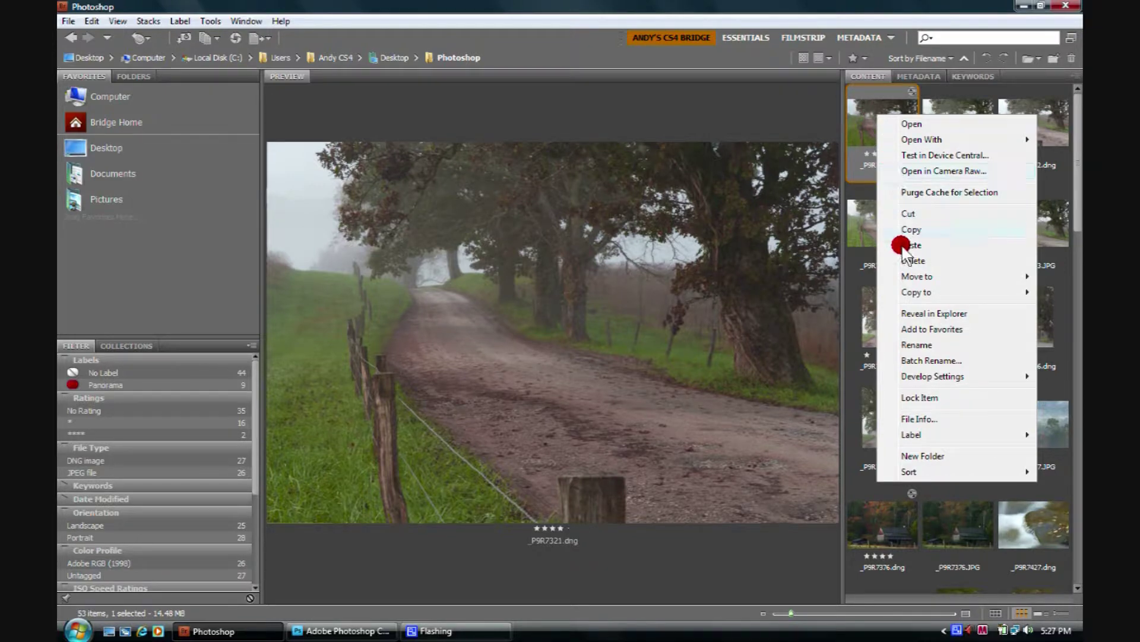
{"action": "left_click", "coordinate": [913, 379]}
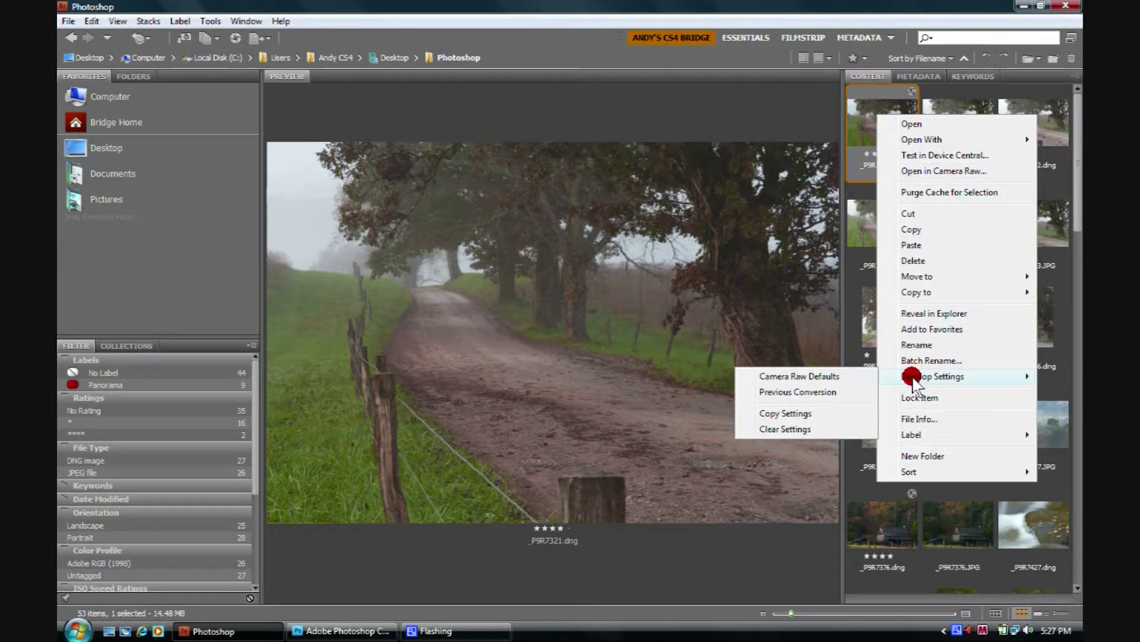
{"action": "left_click", "coordinate": [792, 414]}
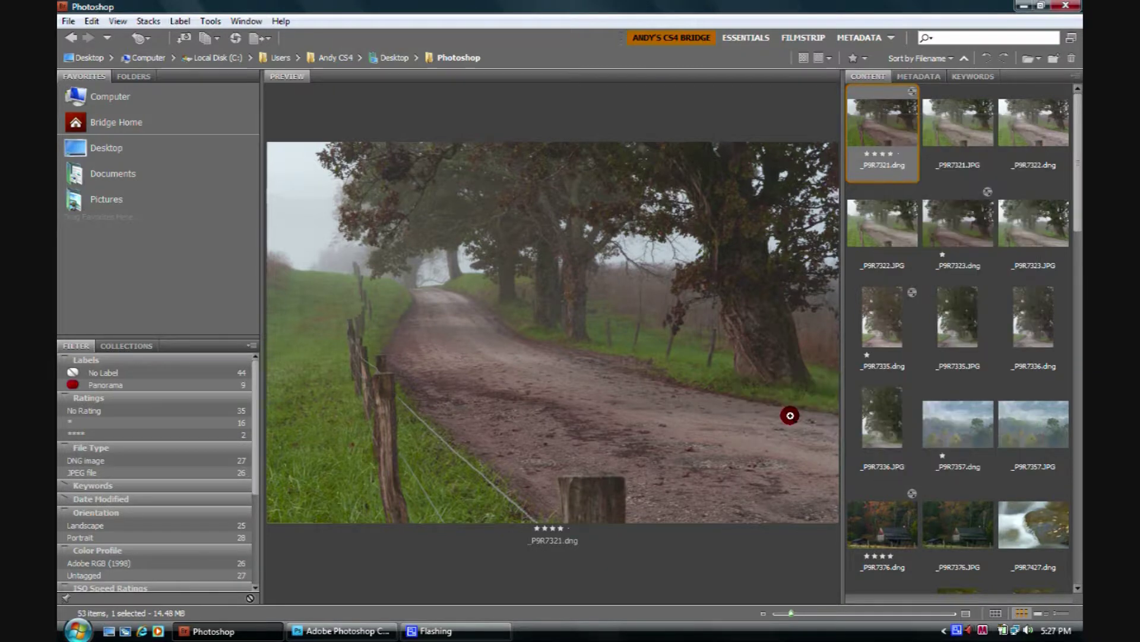
Select _P9R7322.dng and choose Paste Settings from its Develop Settings menu
{"action": "left_click", "coordinate": [1028, 116]}
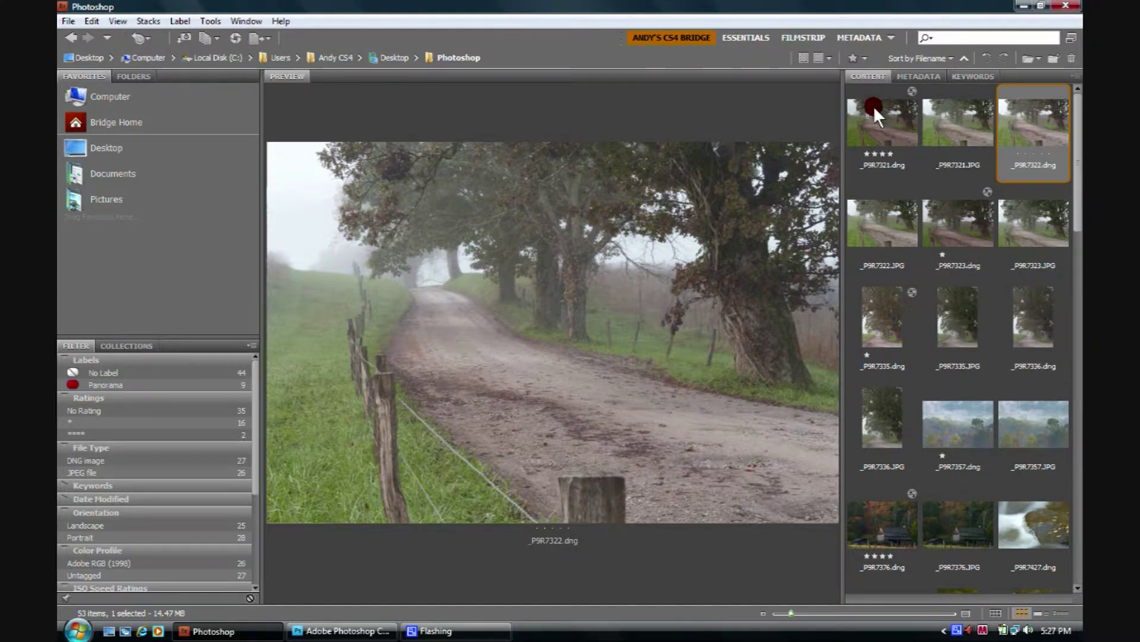
{"action": "right_click", "coordinate": [1024, 107]}
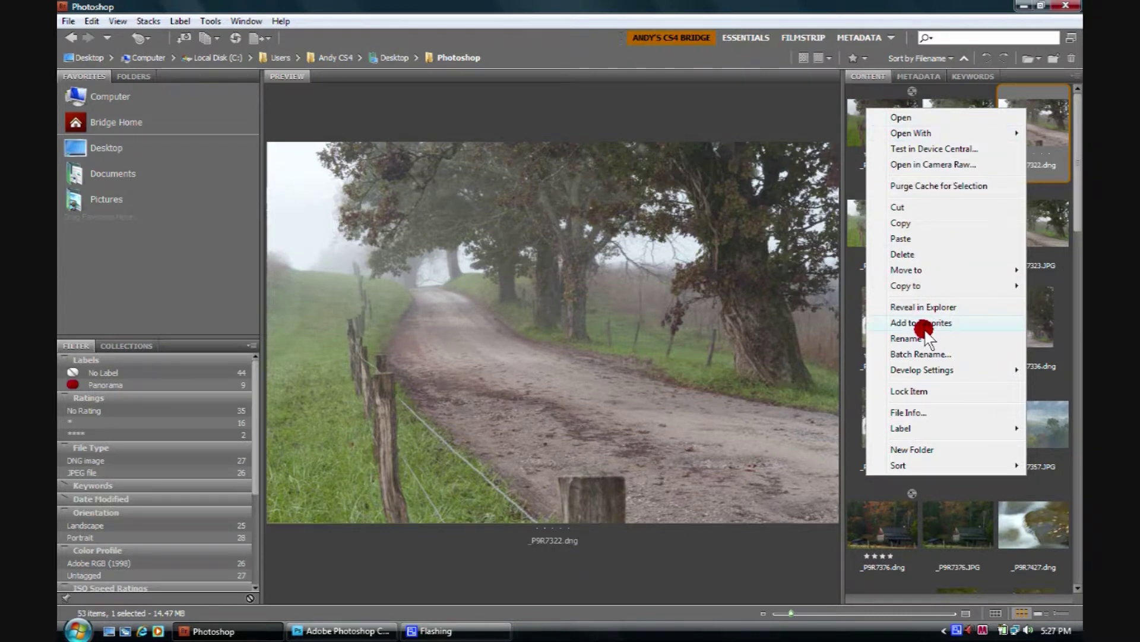
{"action": "mouse_move", "coordinate": [918, 372]}
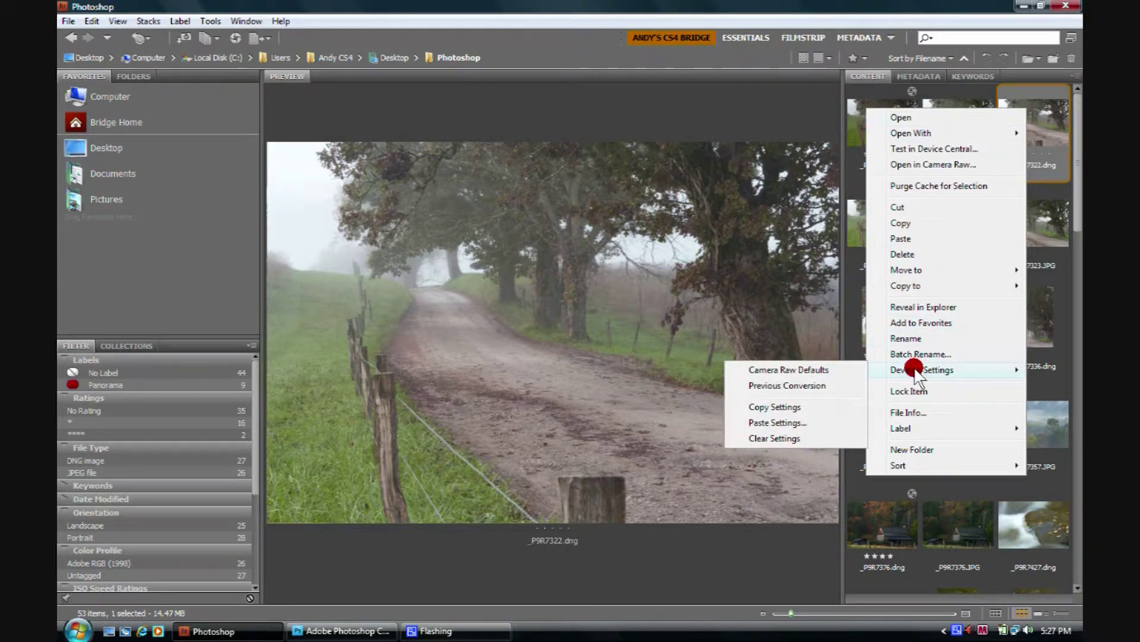
{"action": "left_click", "coordinate": [778, 421]}
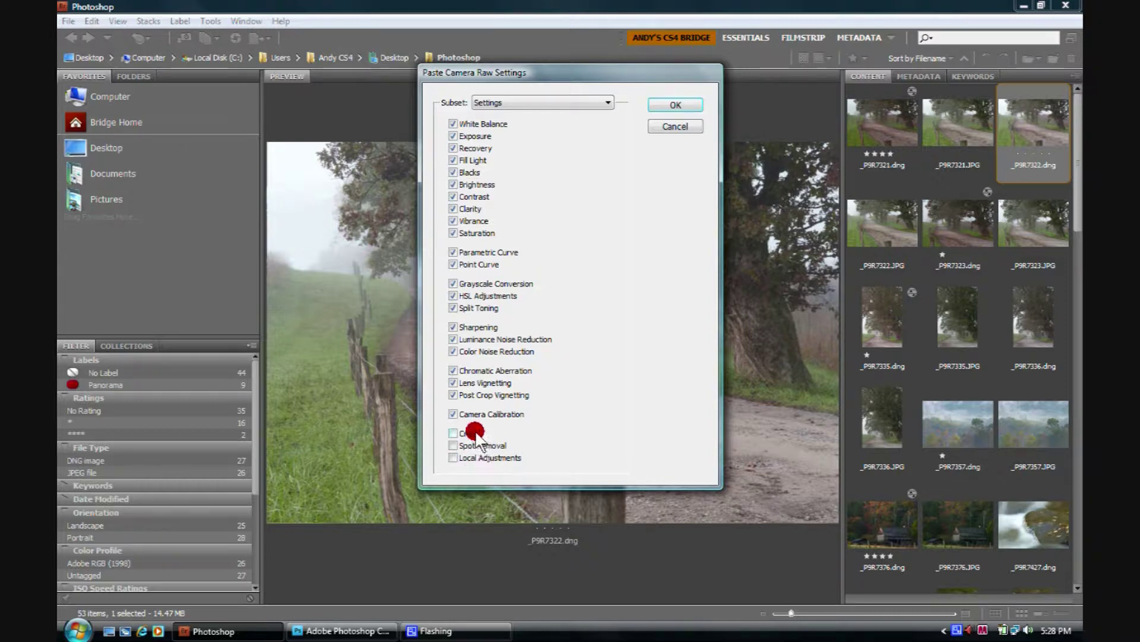
Paste the copied settings onto _P9R7322.dng with all subsets left checked
{"action": "left_click", "coordinate": [673, 105]}
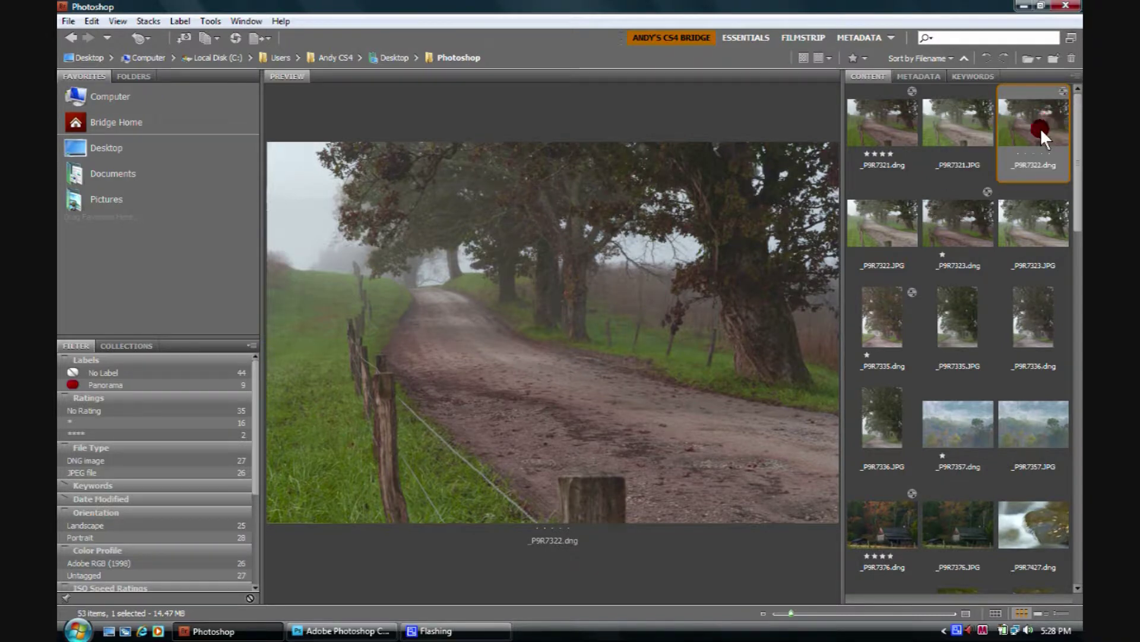
{"action": "mouse_move", "coordinate": [1050, 137]}
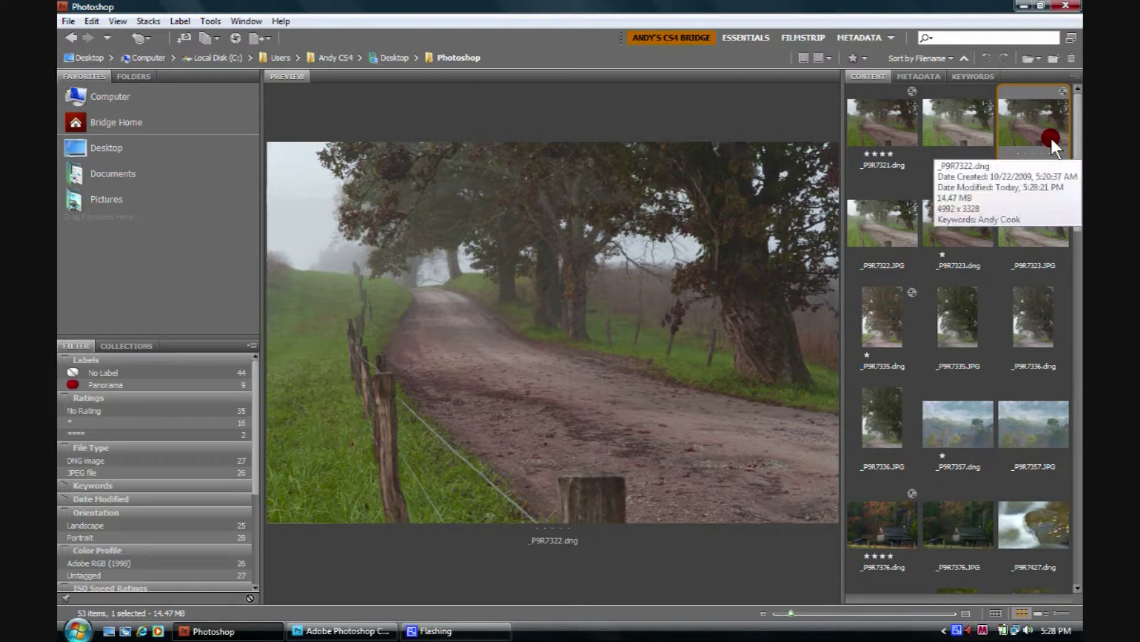
Clear the Camera Raw develop settings from _P9R7322.dng
{"action": "right_click", "coordinate": [1022, 119]}
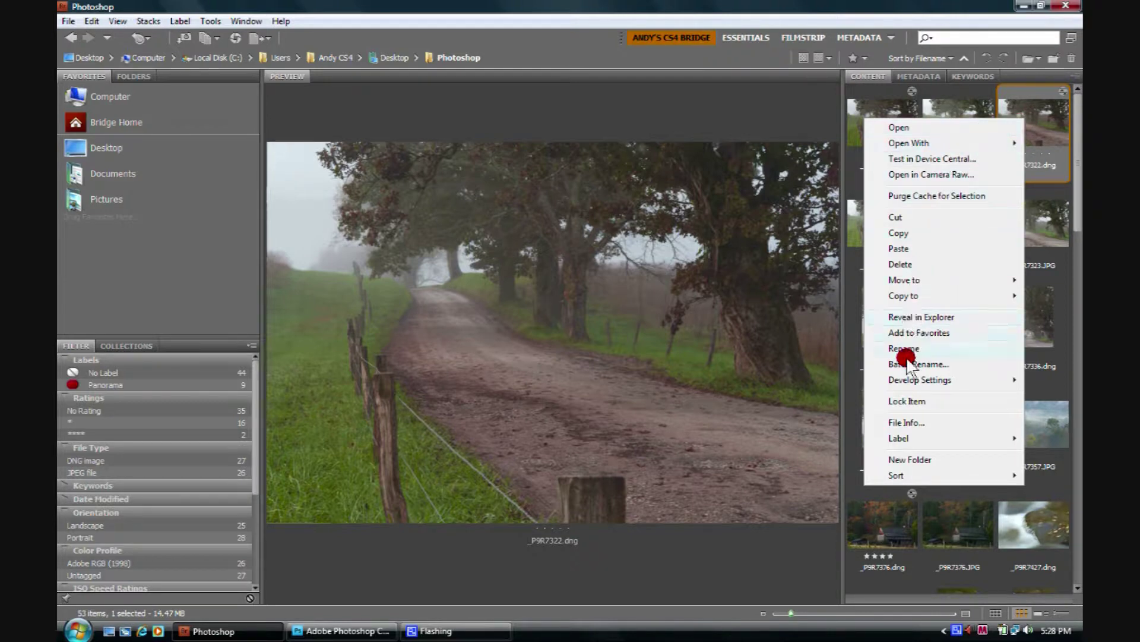
{"action": "mouse_move", "coordinate": [903, 385]}
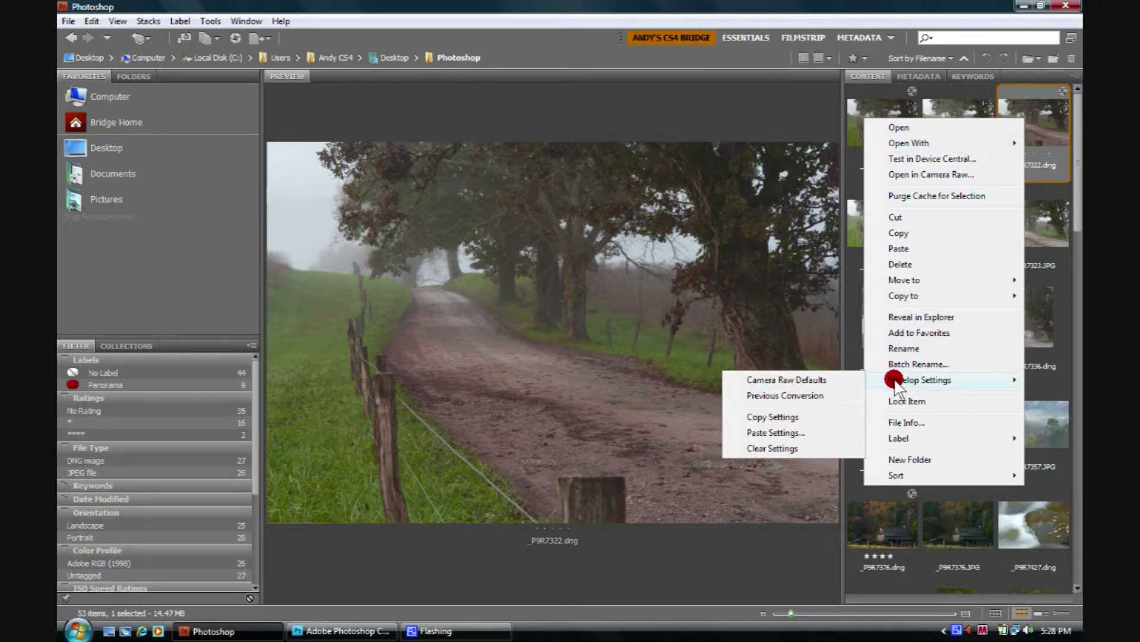
{"action": "left_click", "coordinate": [783, 447]}
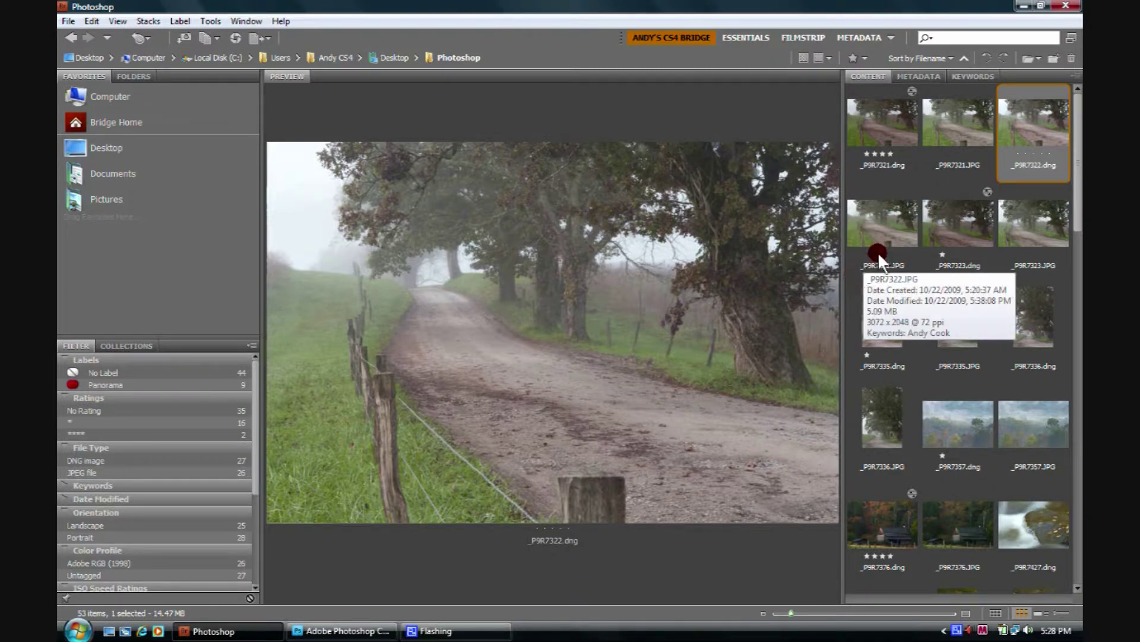
Add _P9R7323.dng, _P9R7336.dng and _P9R7336.JPG to the selection
{"action": "left_click", "coordinate": [944, 225], "text": "ctrl"}
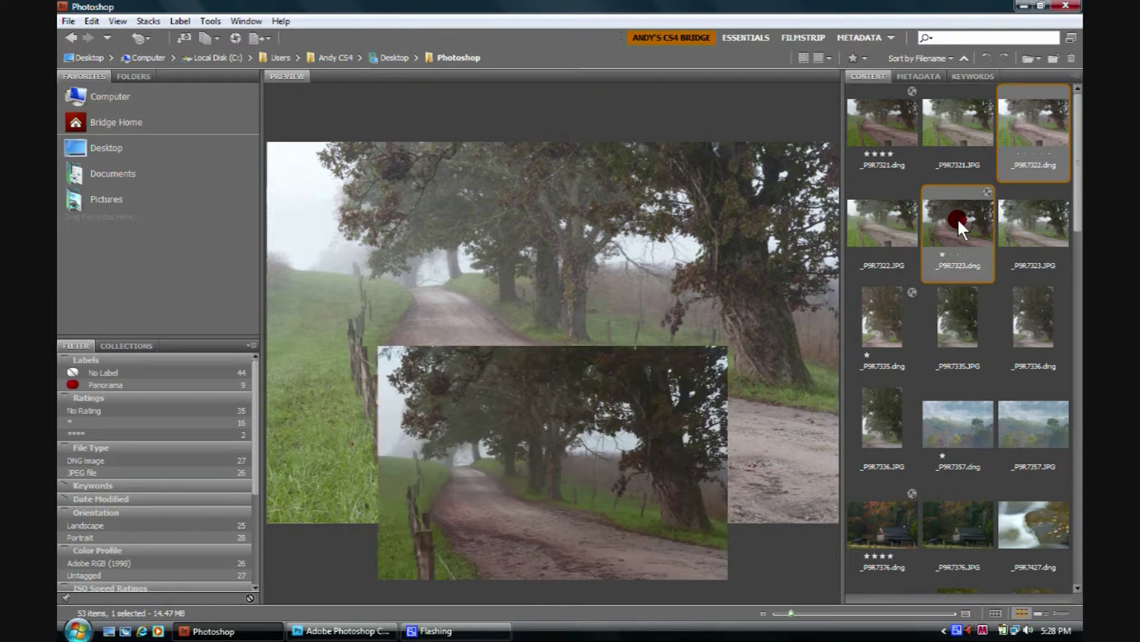
{"action": "left_click", "coordinate": [874, 319], "text": "ctrl"}
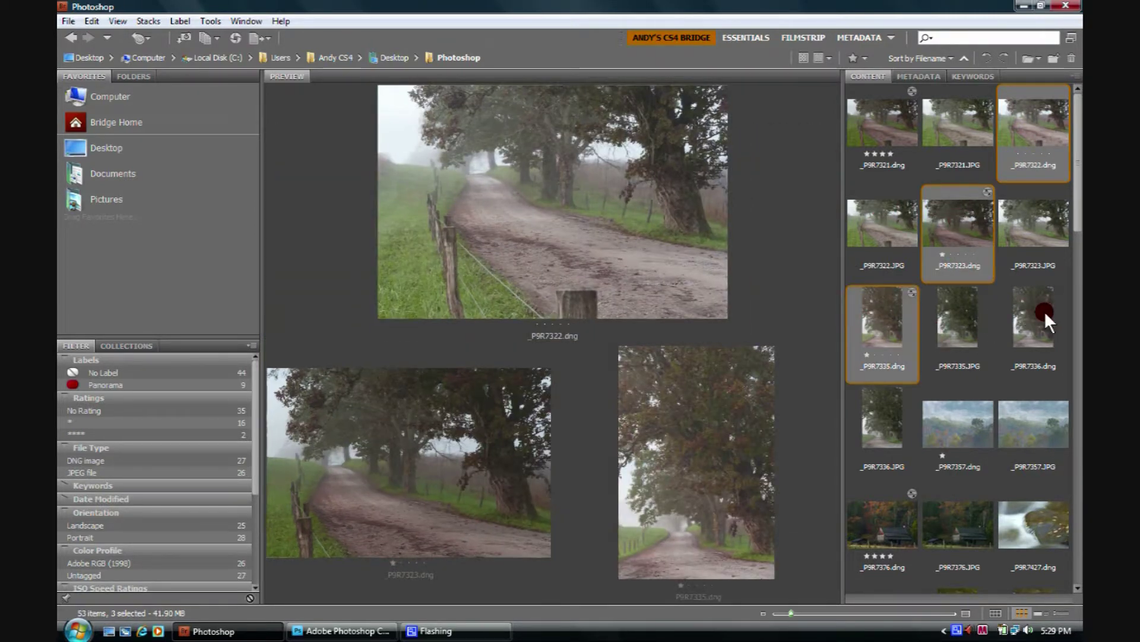
{"action": "left_click", "coordinate": [1044, 311], "text": "ctrl"}
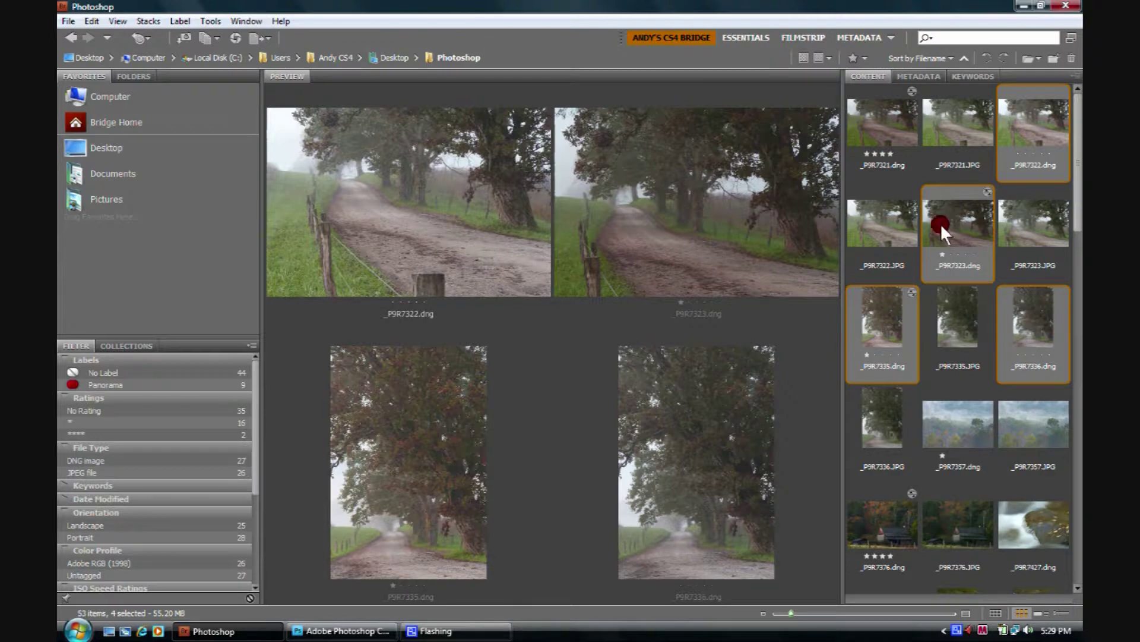
{"action": "mouse_move", "coordinate": [951, 223]}
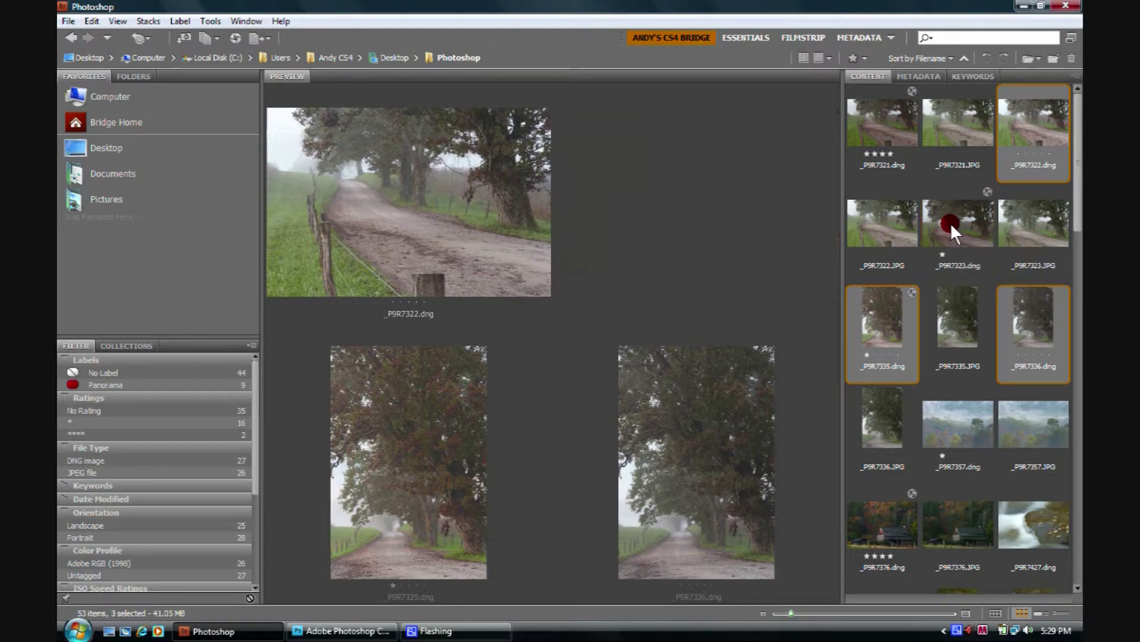
{"action": "left_click", "coordinate": [891, 302], "text": "ctrl"}
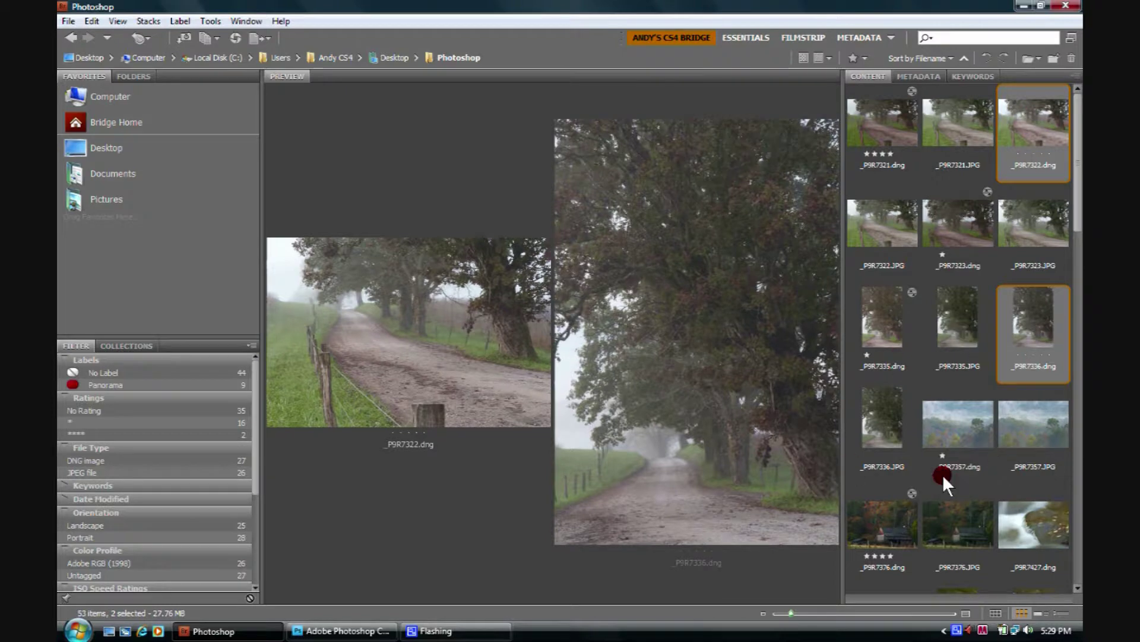
{"action": "left_click", "coordinate": [871, 417], "text": "ctrl"}
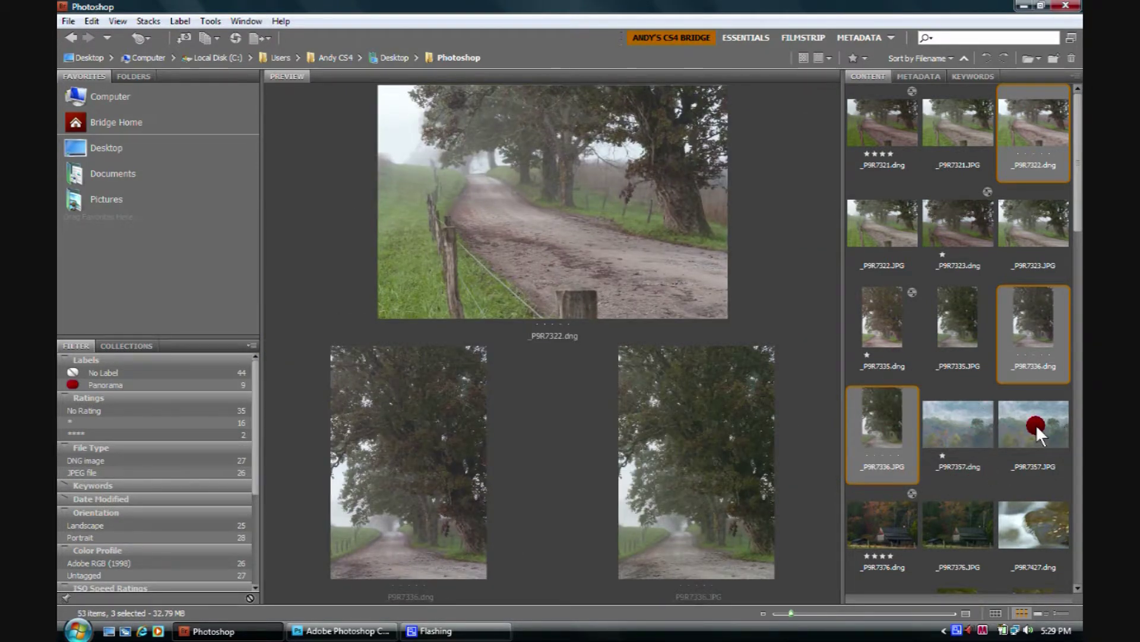
Paste the copied develop settings onto all the selected photos
{"action": "right_click", "coordinate": [1027, 144]}
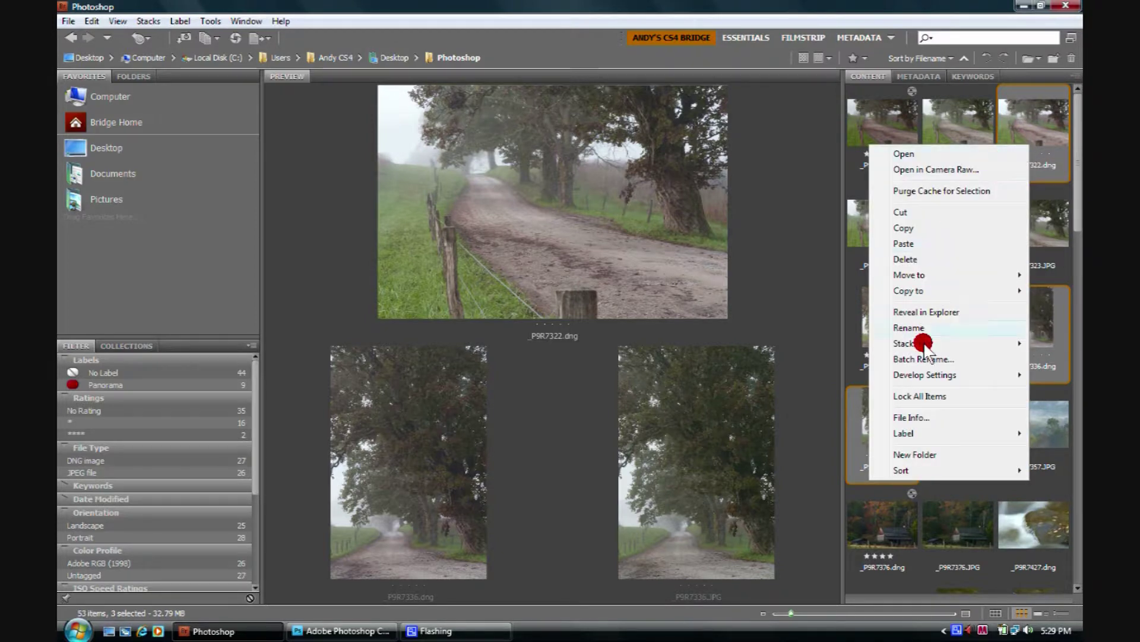
{"action": "mouse_move", "coordinate": [924, 375]}
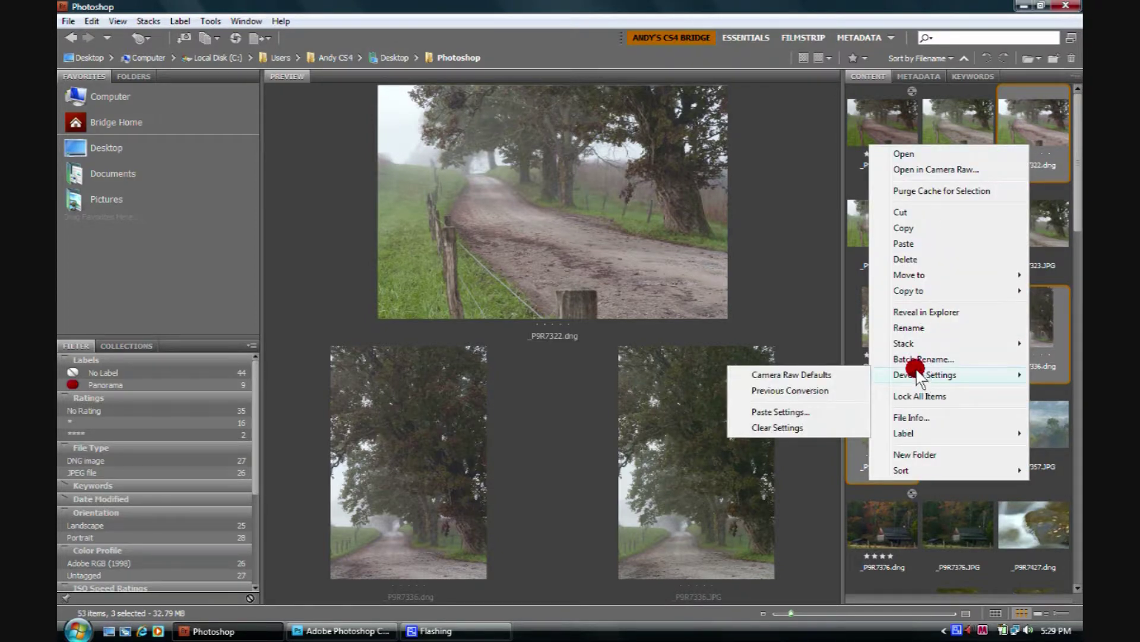
{"action": "left_click", "coordinate": [786, 412]}
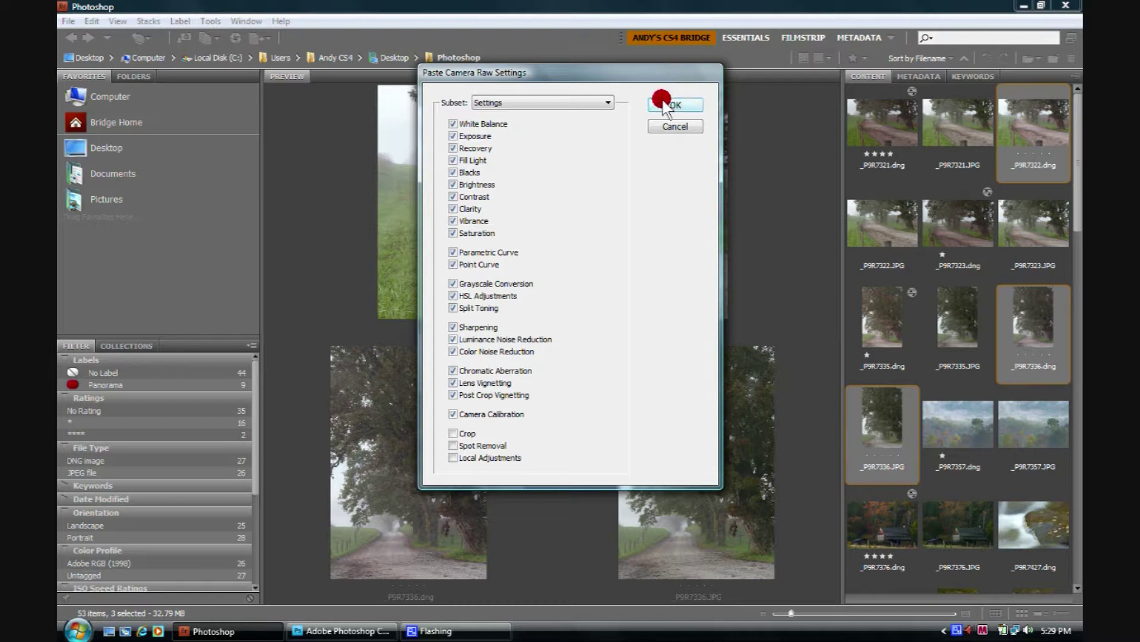
{"action": "left_click", "coordinate": [666, 107]}
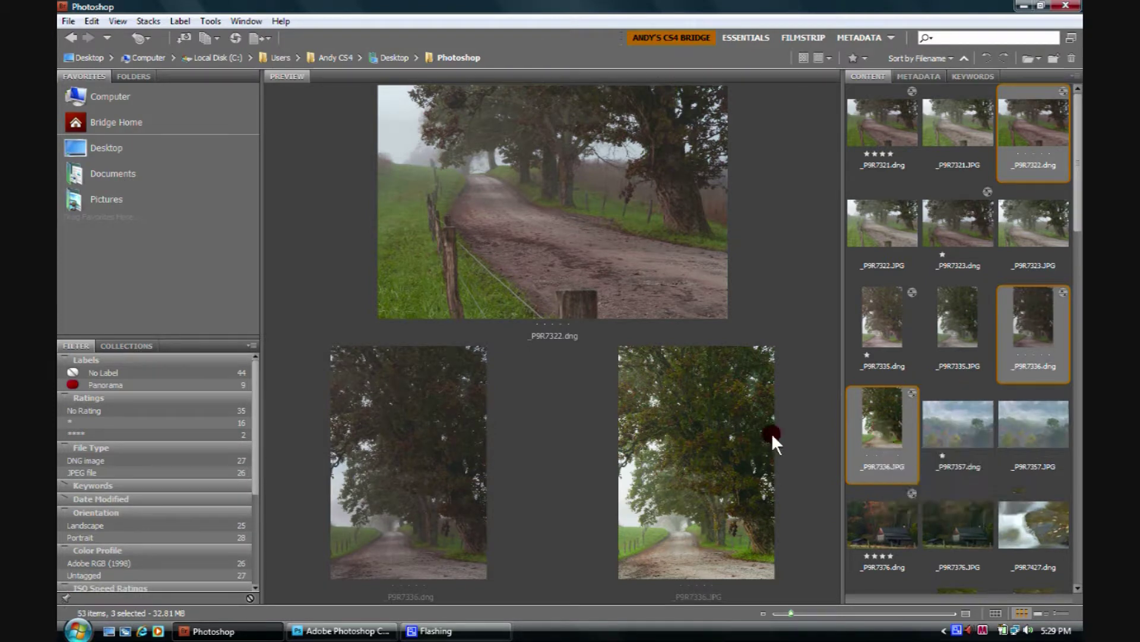
Clear the pasted settings from those photos, then select the waterfall _P9R7487.dng
{"action": "right_click", "coordinate": [1026, 314]}
{"action": "mouse_move", "coordinate": [934, 514]}
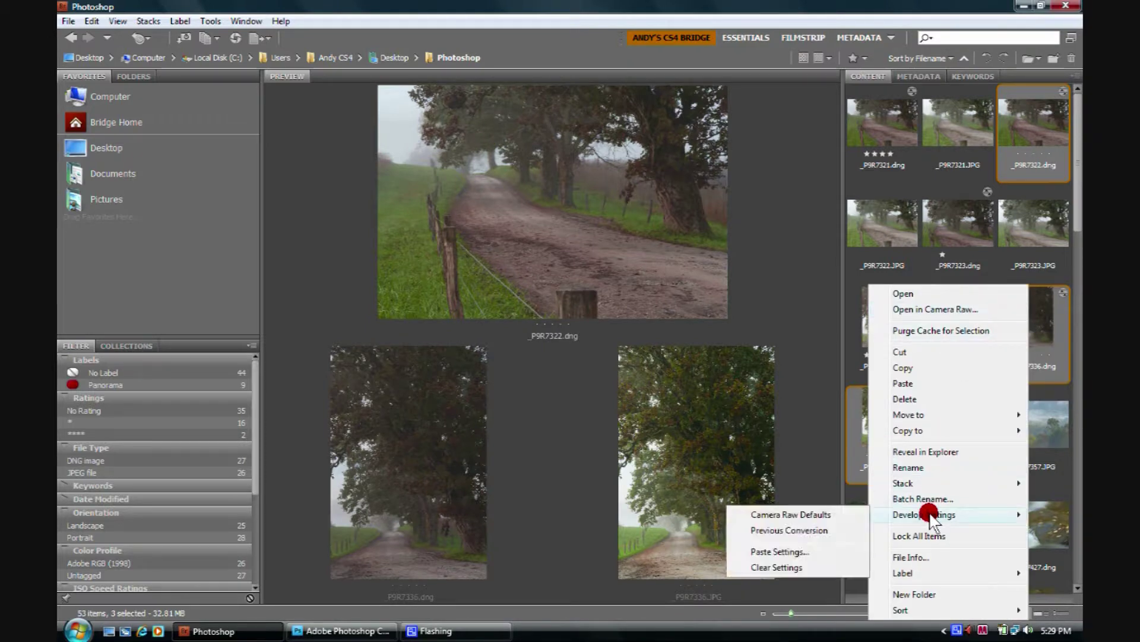
{"action": "left_click", "coordinate": [763, 566]}
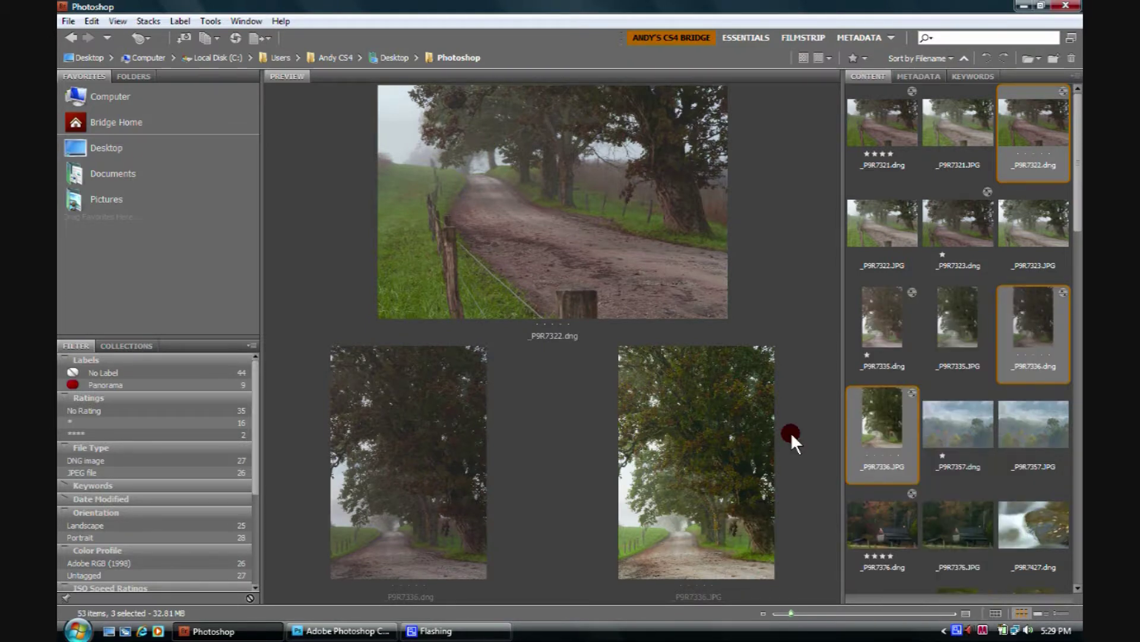
{"action": "scroll", "coordinate": [943, 370], "scroll_direction": "down", "scroll_amount": 5}
{"action": "left_click", "coordinate": [944, 370]}
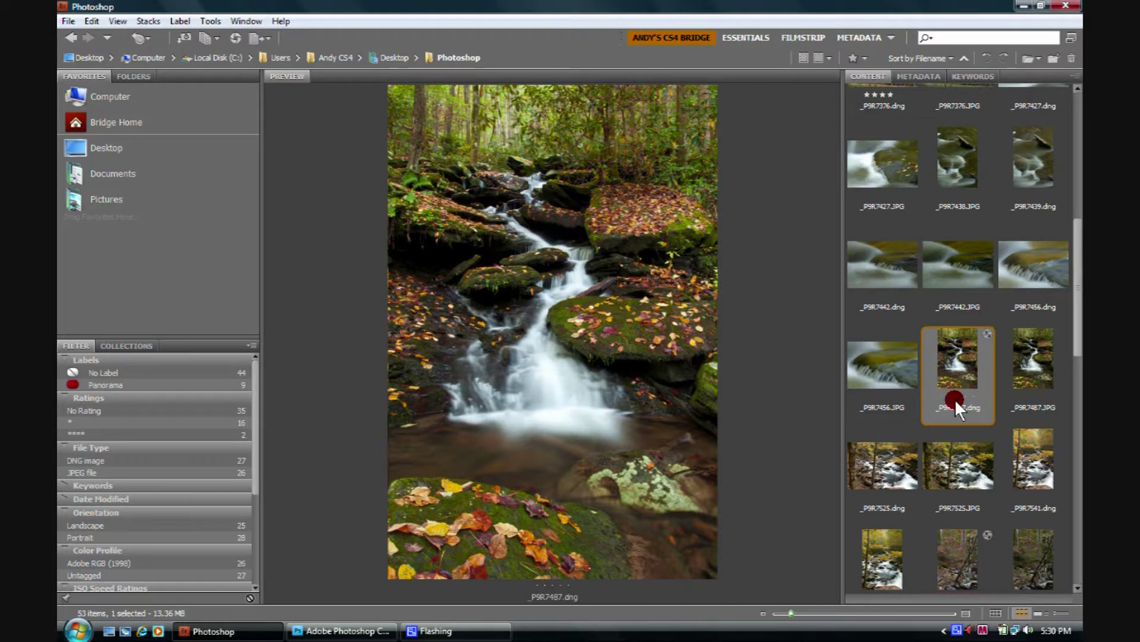
Duplicate _P9R7487.dng to create _P9R7487 copy.dng
{"action": "mouse_move", "coordinate": [954, 398]}
{"action": "left_click", "coordinate": [91, 21]}
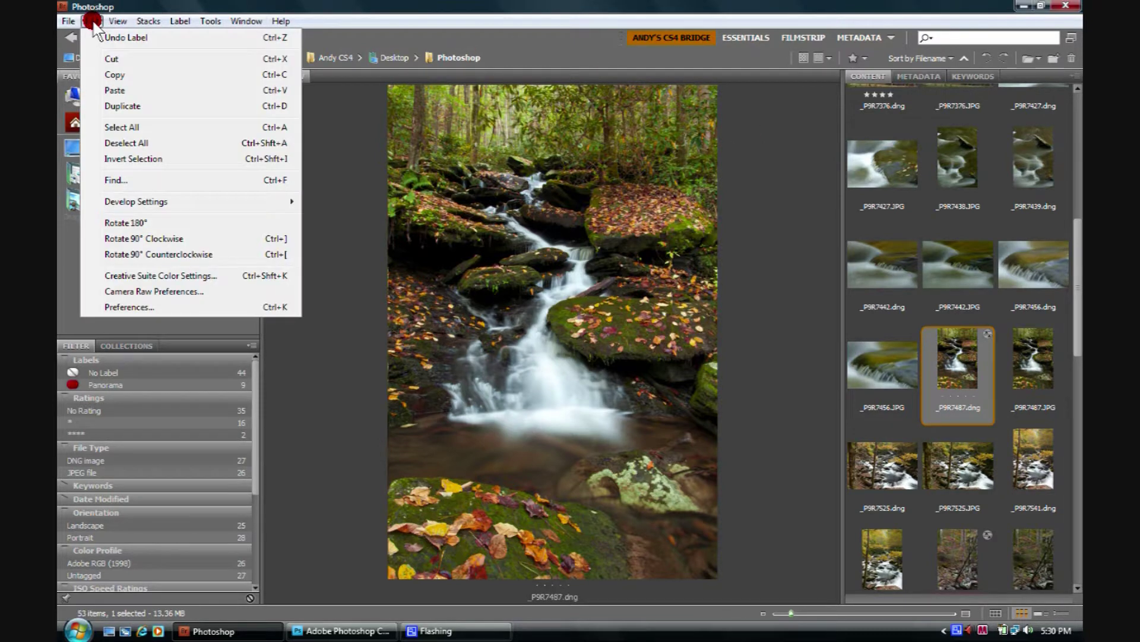
{"action": "left_click", "coordinate": [109, 106]}
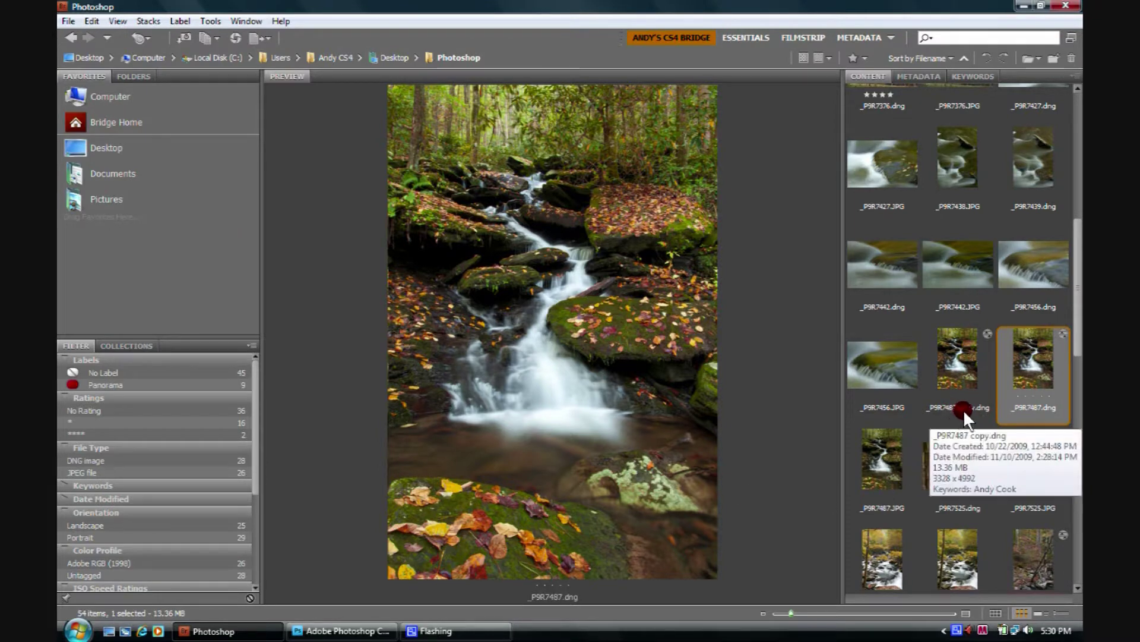
Duplicate _P9R7487 copy.dng to create _P9R7487 copy copy.dng
{"action": "left_click", "coordinate": [959, 369]}
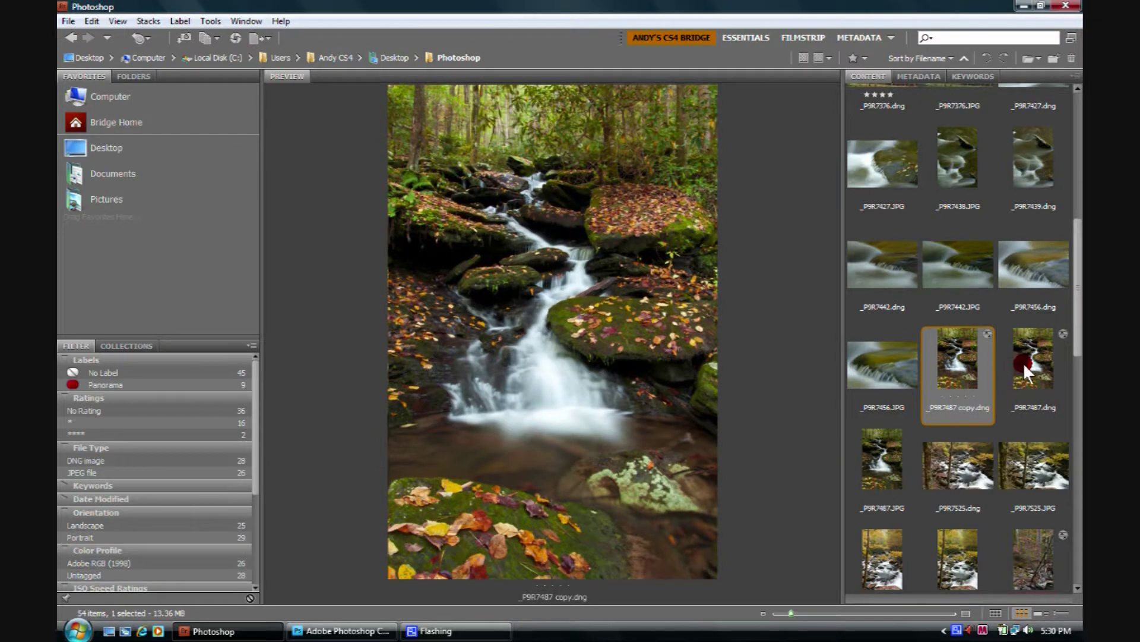
{"action": "mouse_move", "coordinate": [949, 423]}
{"action": "mouse_move", "coordinate": [951, 402]}
{"action": "mouse_move", "coordinate": [1043, 358]}
{"action": "left_click", "coordinate": [92, 21]}
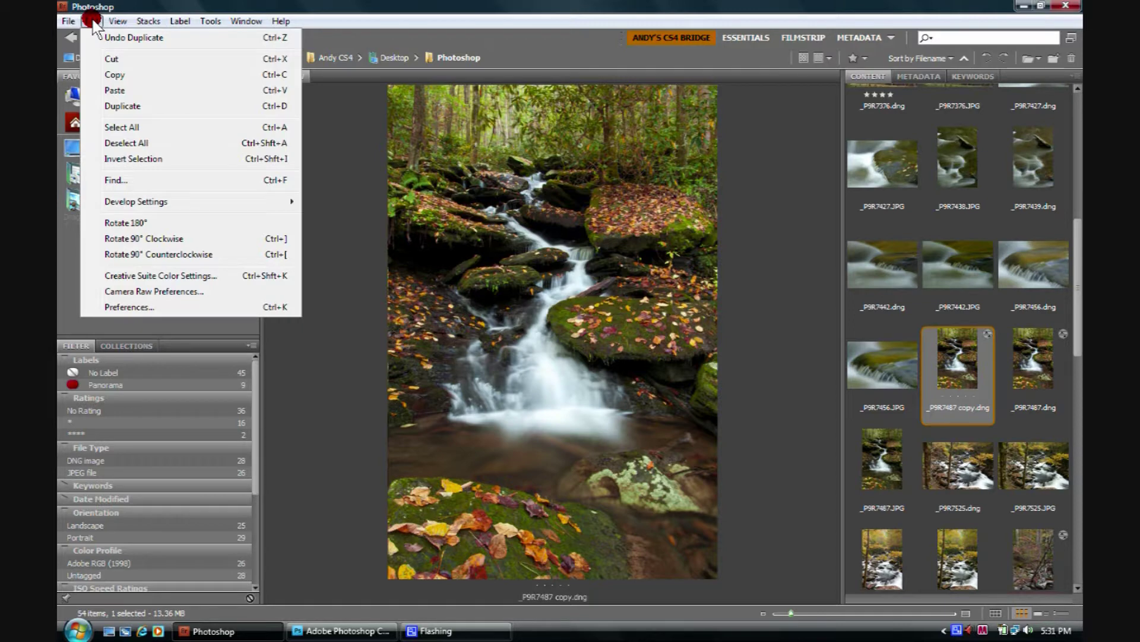
{"action": "left_click", "coordinate": [112, 106]}
{"action": "left_click", "coordinate": [1049, 398]}
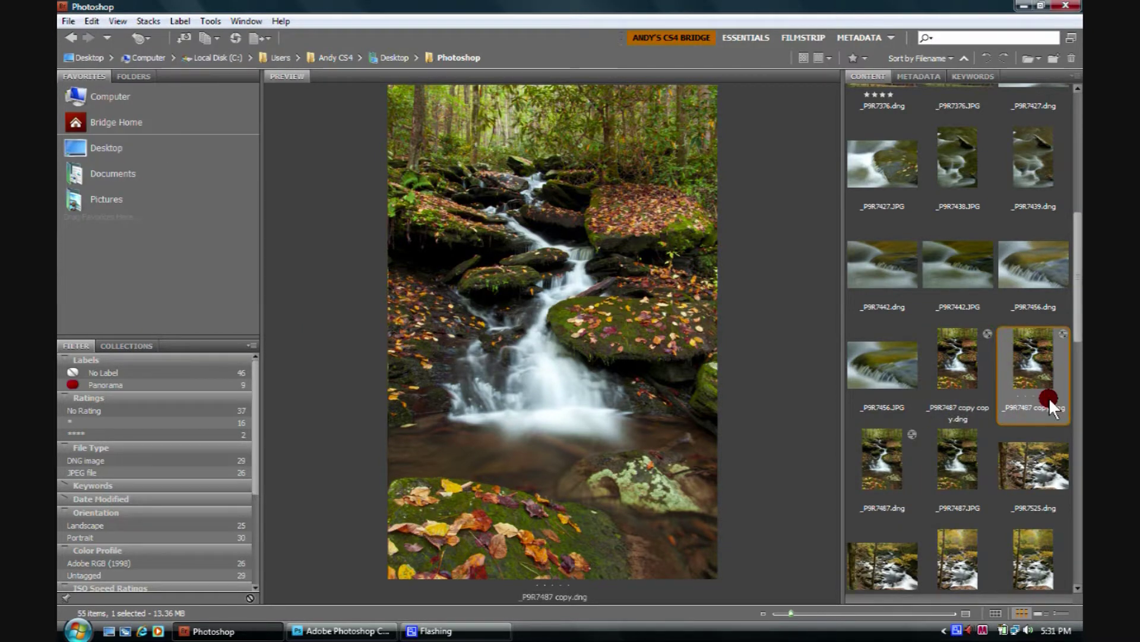
{"action": "mouse_move", "coordinate": [907, 444]}
{"action": "mouse_move", "coordinate": [979, 305]}
Delete _P9R7487 copy copy.dng to the Recycle Bin, then flip between the original and copy
{"action": "left_click", "coordinate": [946, 351]}
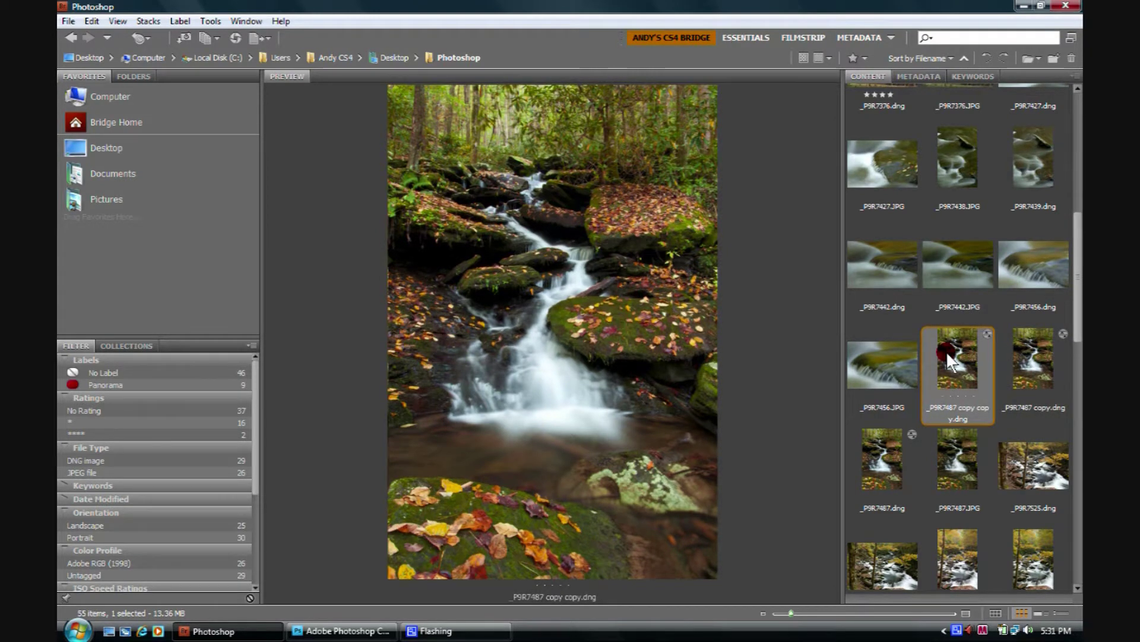
{"action": "right_click", "coordinate": [946, 351]}
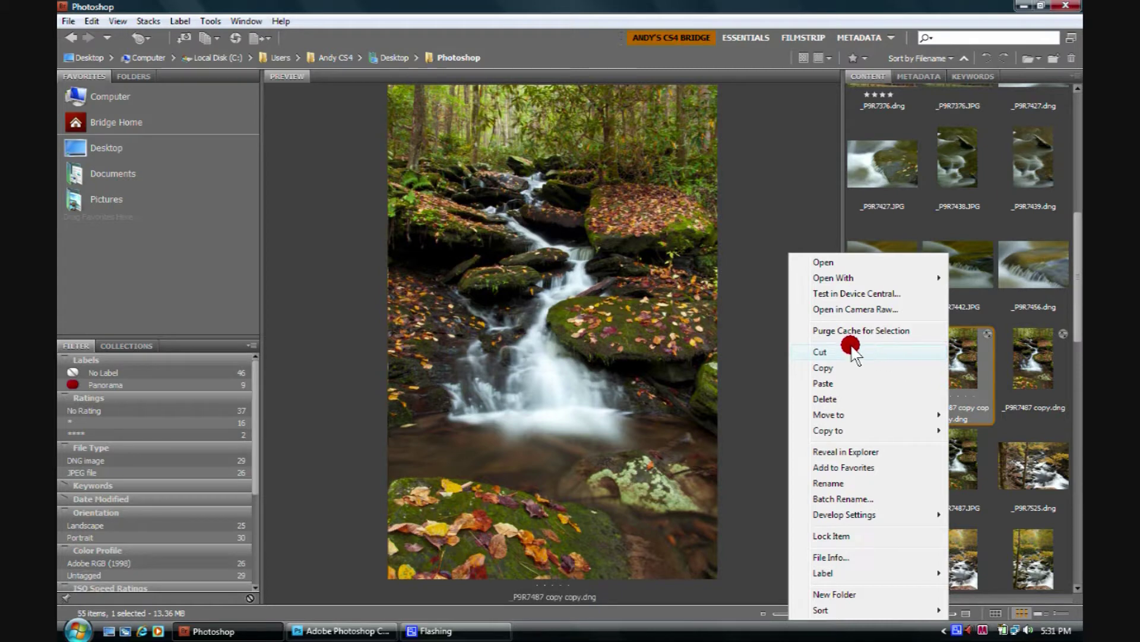
{"action": "left_click", "coordinate": [827, 398]}
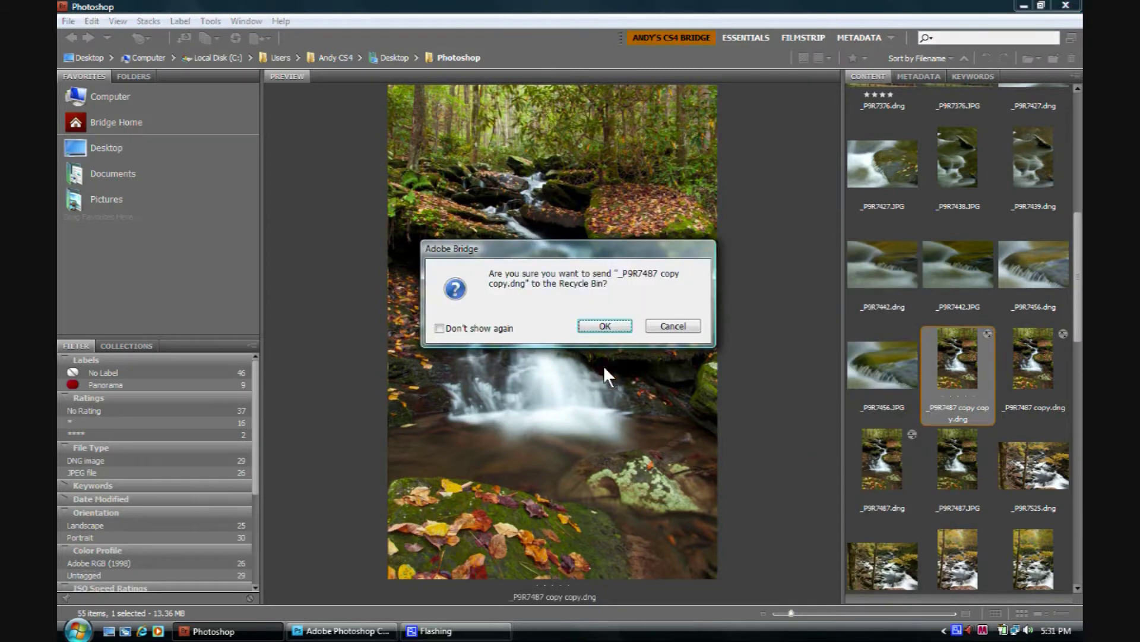
{"action": "left_click", "coordinate": [601, 326]}
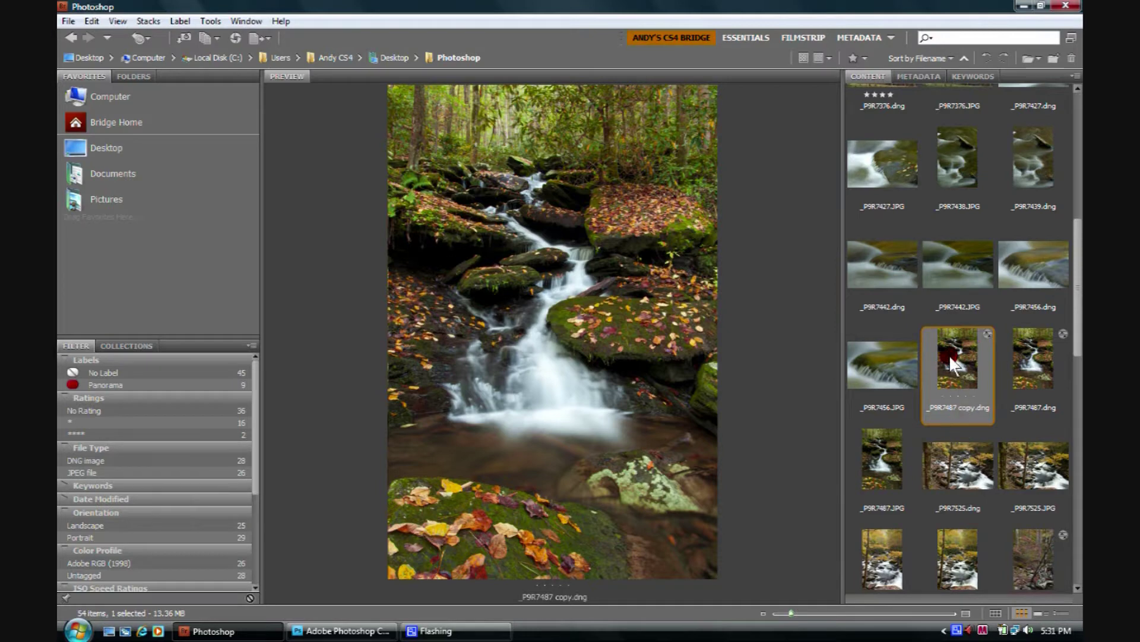
{"action": "left_click", "coordinate": [1042, 355]}
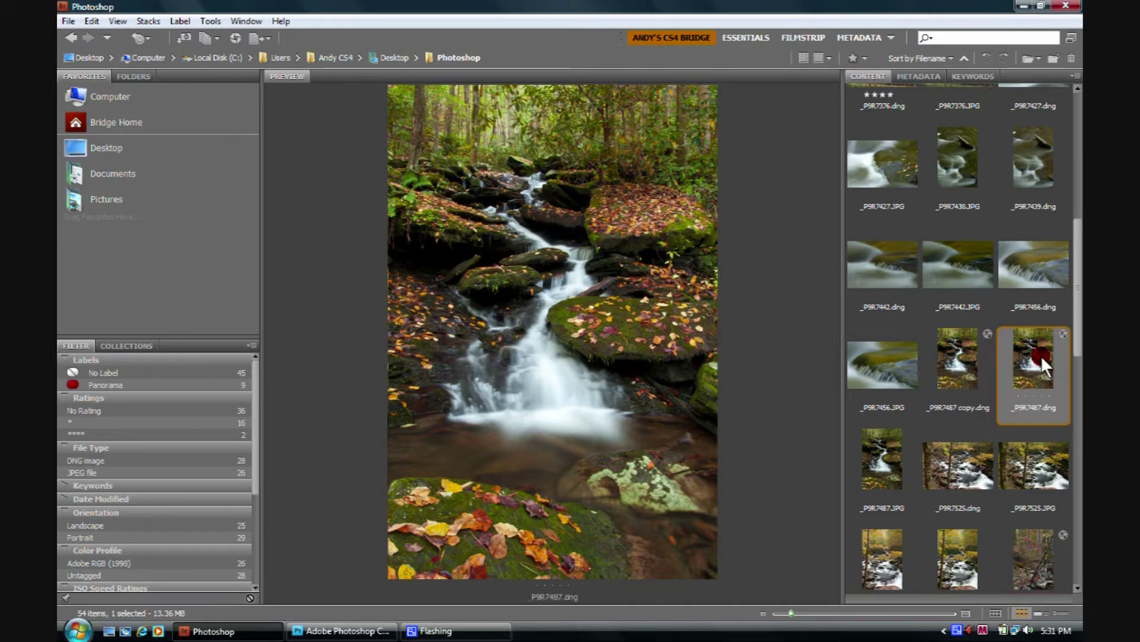
{"action": "left_click", "coordinate": [957, 355]}
Clear the develop settings from _P9R7487 copy.dng
{"action": "right_click", "coordinate": [957, 353]}
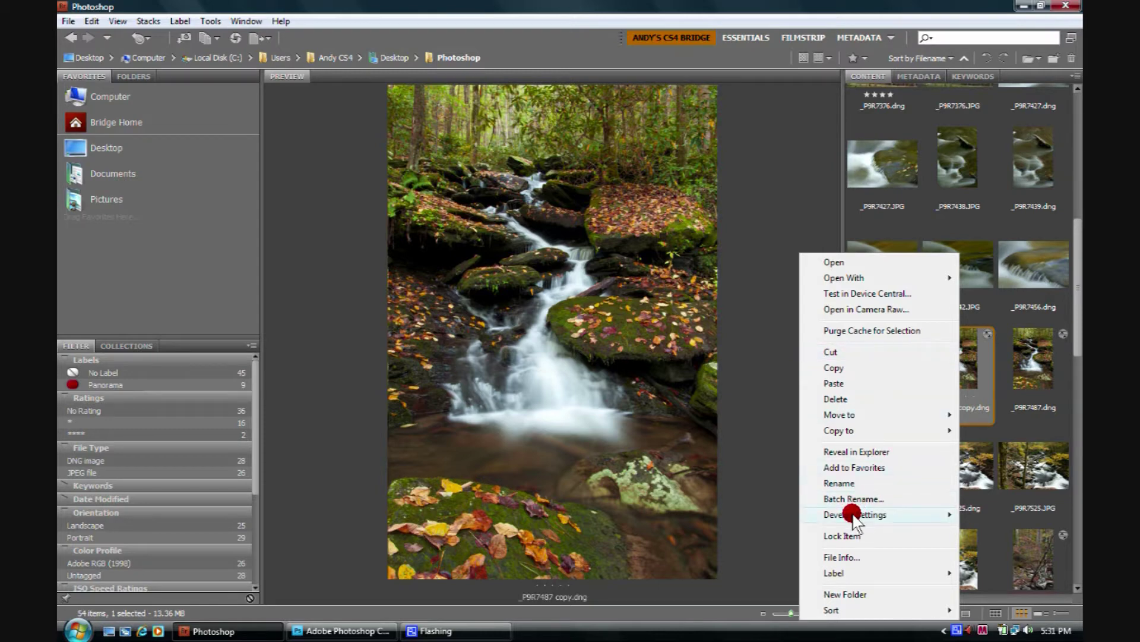
{"action": "mouse_move", "coordinate": [855, 514]}
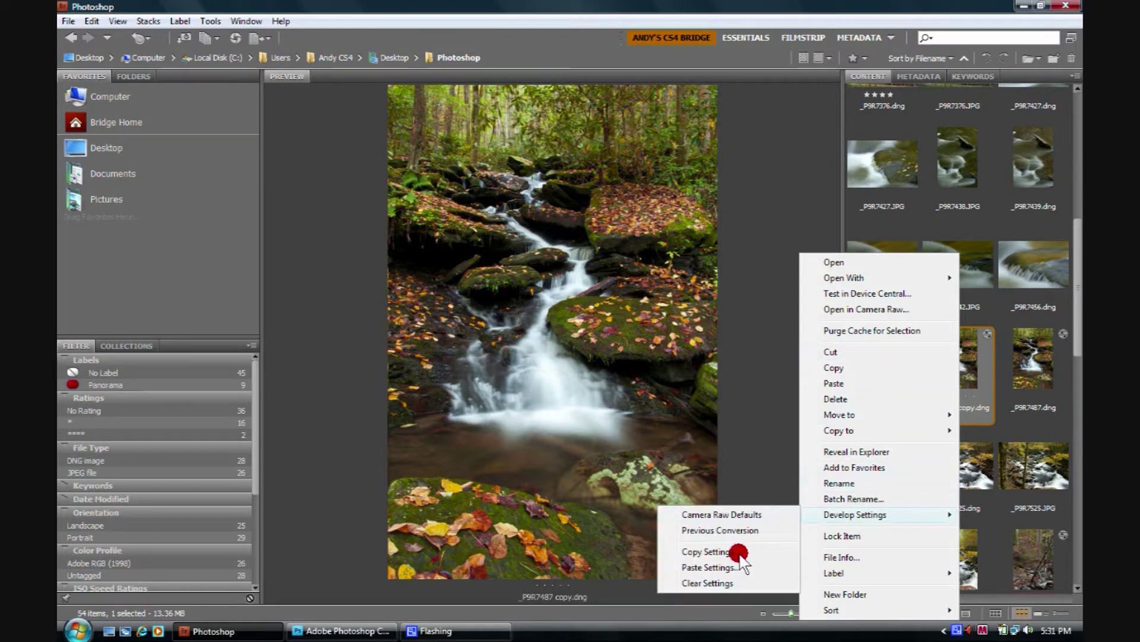
{"action": "left_click", "coordinate": [711, 582]}
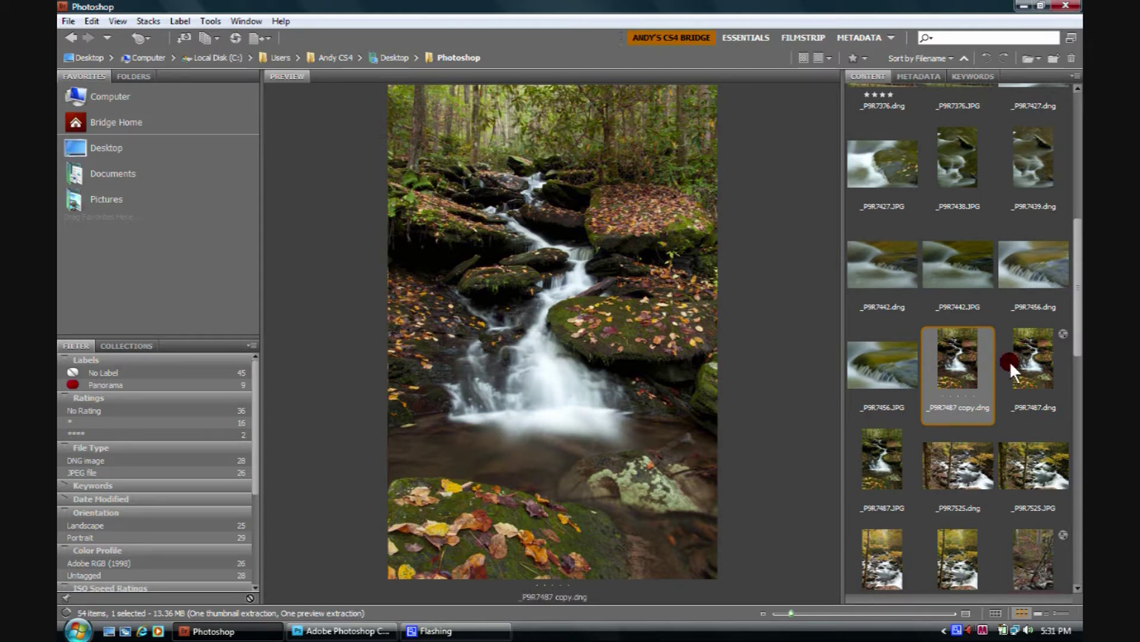
Flip between previews of _P9R7487.dng and _P9R7487 copy.dng to compare them
{"action": "left_click", "coordinate": [1025, 369]}
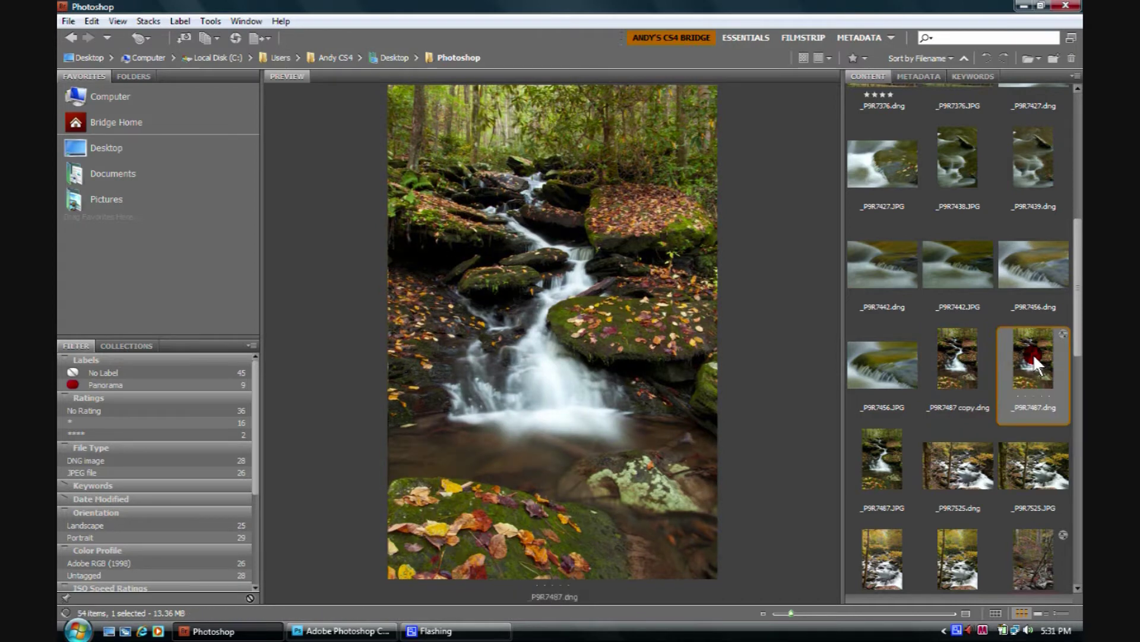
{"action": "left_click", "coordinate": [950, 363]}
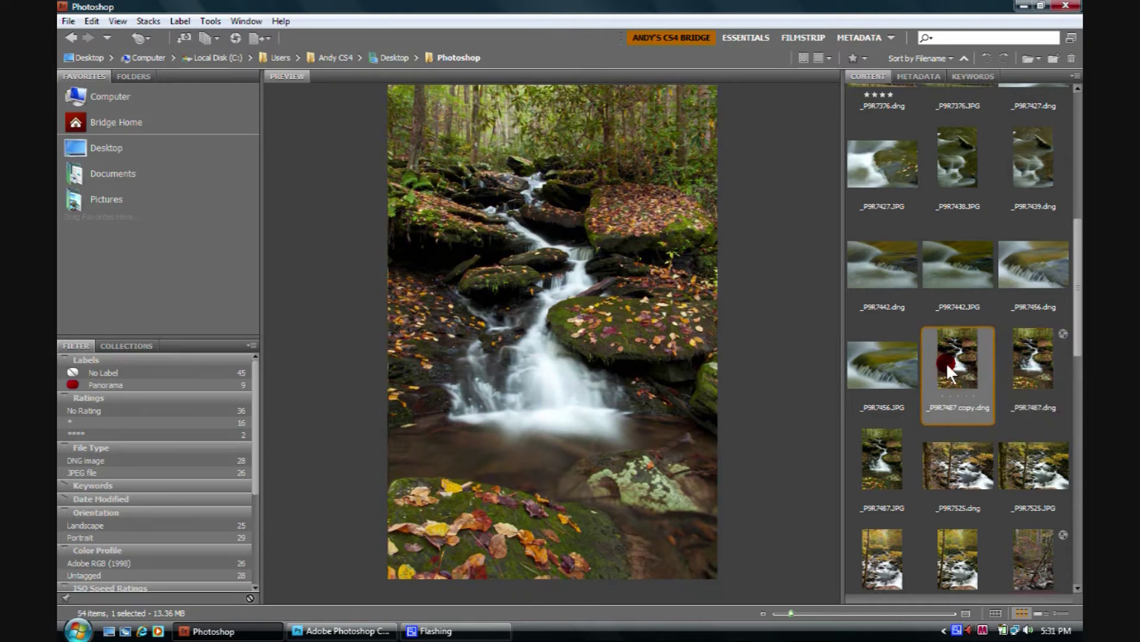
{"action": "left_click", "coordinate": [1035, 362]}
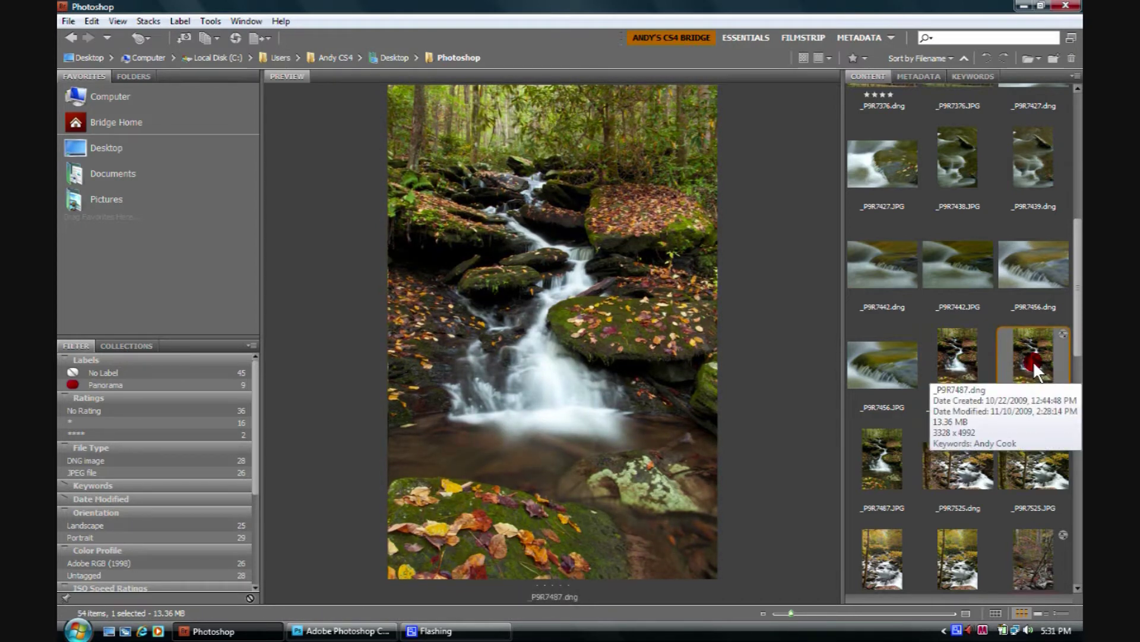
{"action": "left_click", "coordinate": [953, 344]}
{"action": "left_click", "coordinate": [1028, 352]}
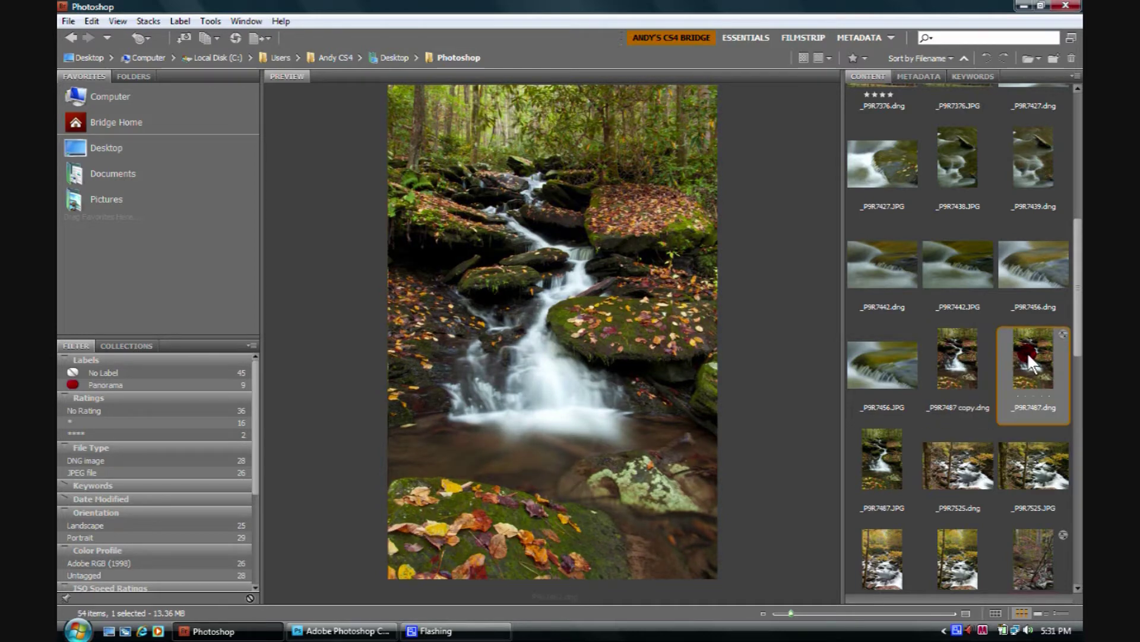
{"action": "left_click", "coordinate": [963, 345]}
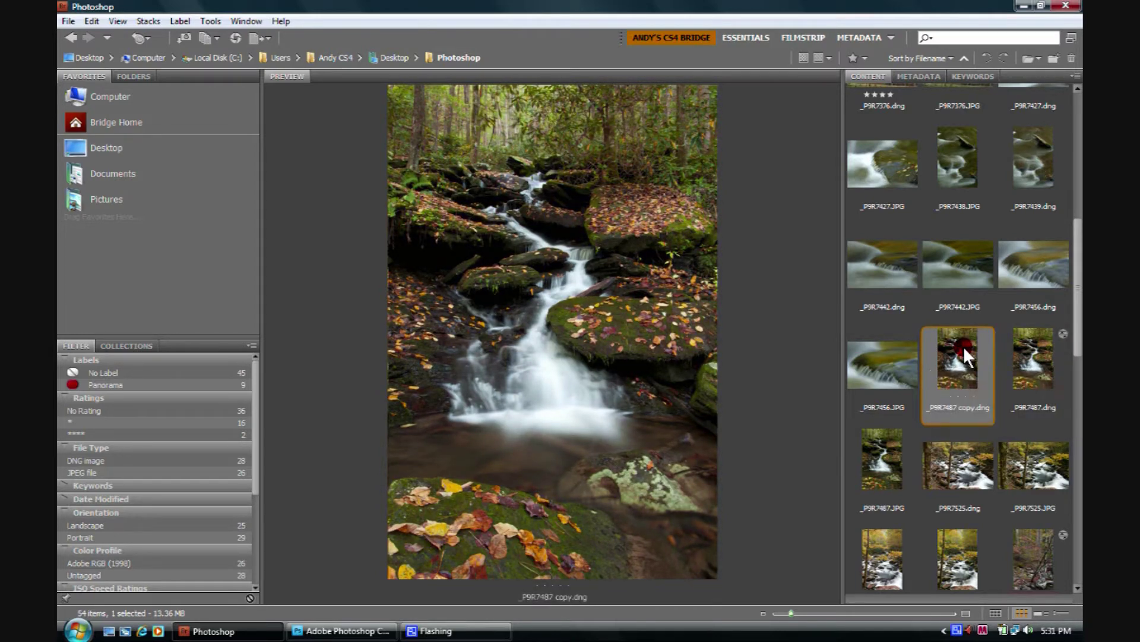
Turn _P9R7487 copy.dng black and white with Camera Raw's Convert to Grayscale option
{"action": "double_click", "coordinate": [964, 345]}
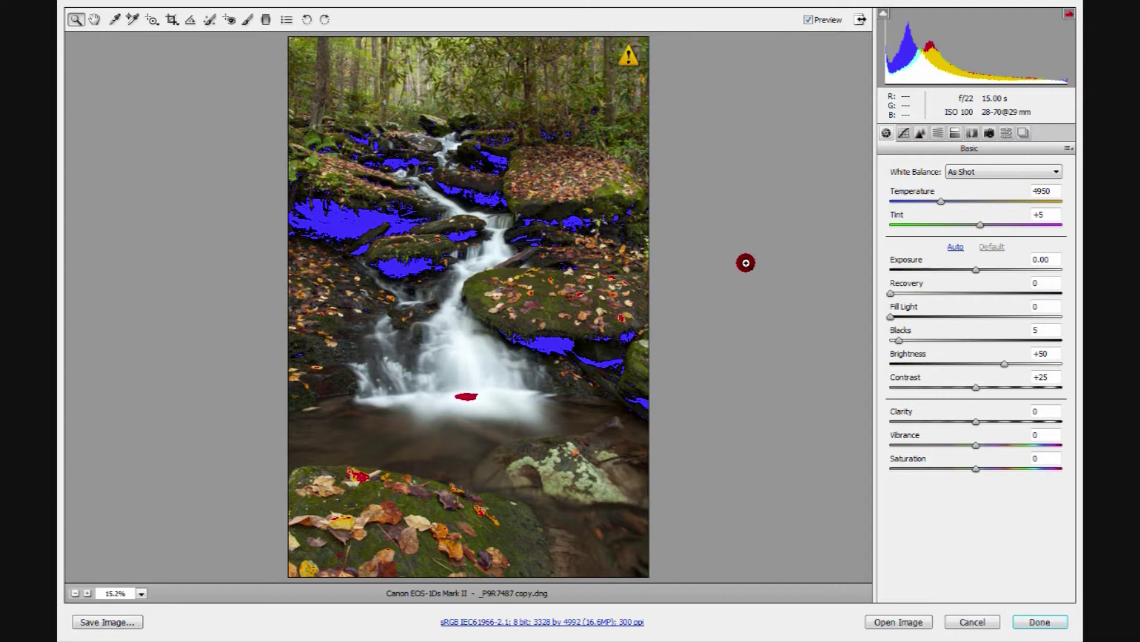
{"action": "left_click", "coordinate": [934, 134]}
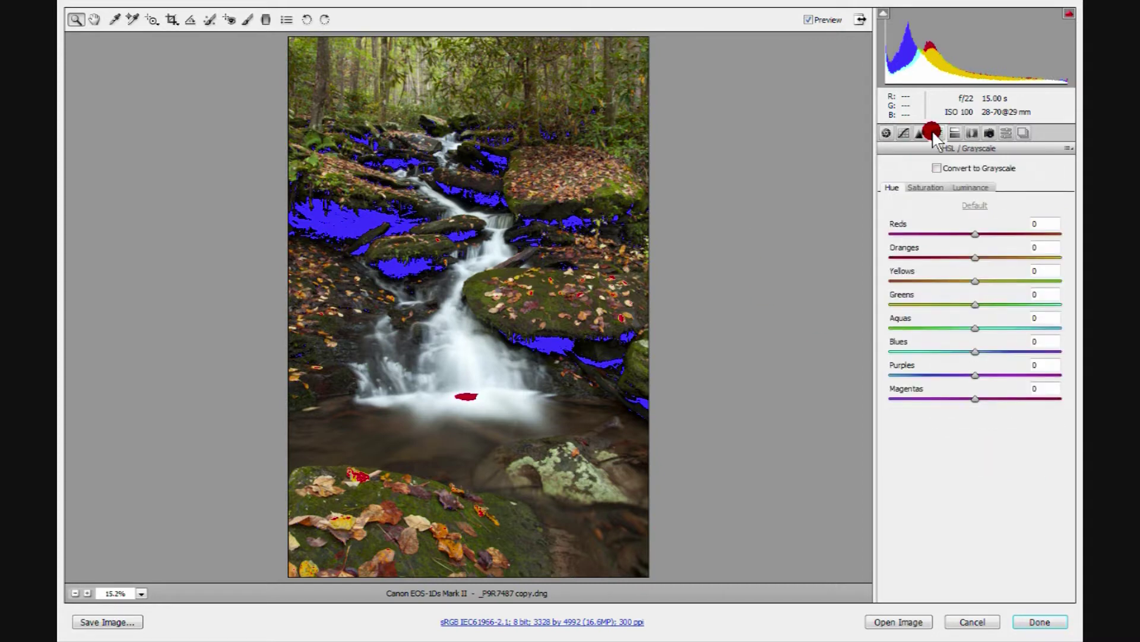
{"action": "left_click", "coordinate": [937, 168]}
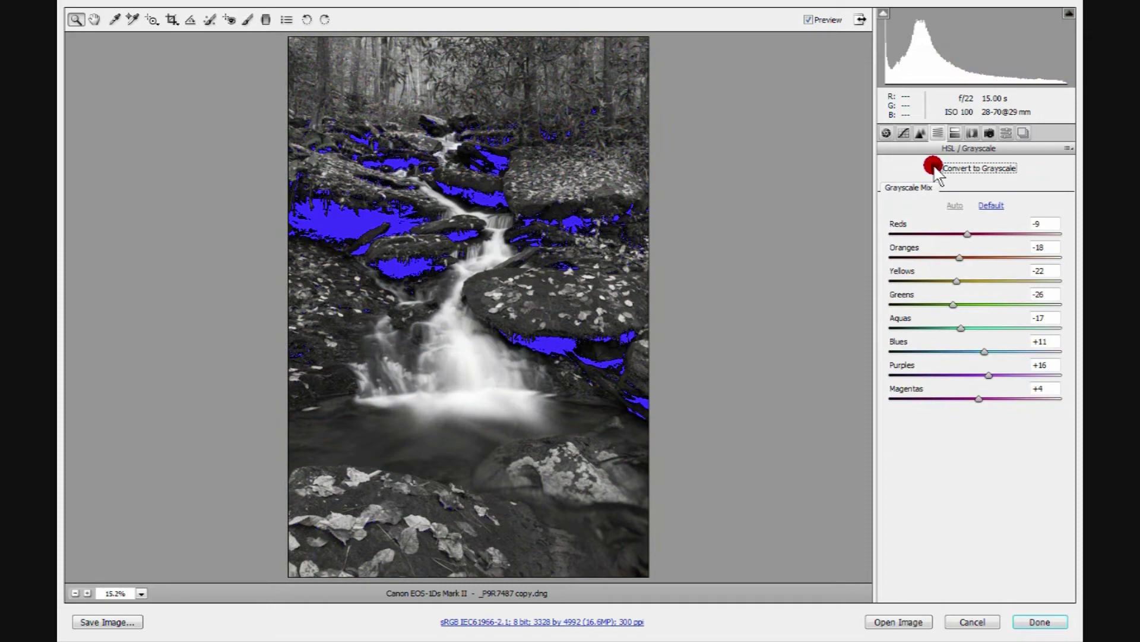
{"action": "left_click", "coordinate": [1028, 618]}
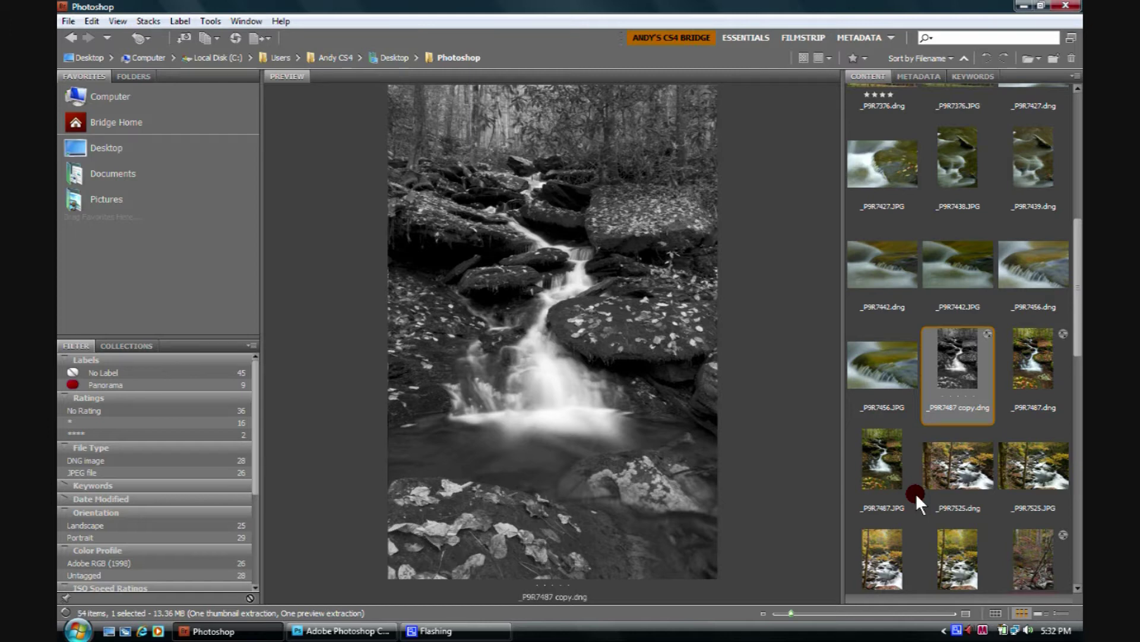
{"action": "left_click", "coordinate": [1033, 357]}
{"action": "left_click", "coordinate": [960, 348]}
{"action": "left_click", "coordinate": [1032, 348]}
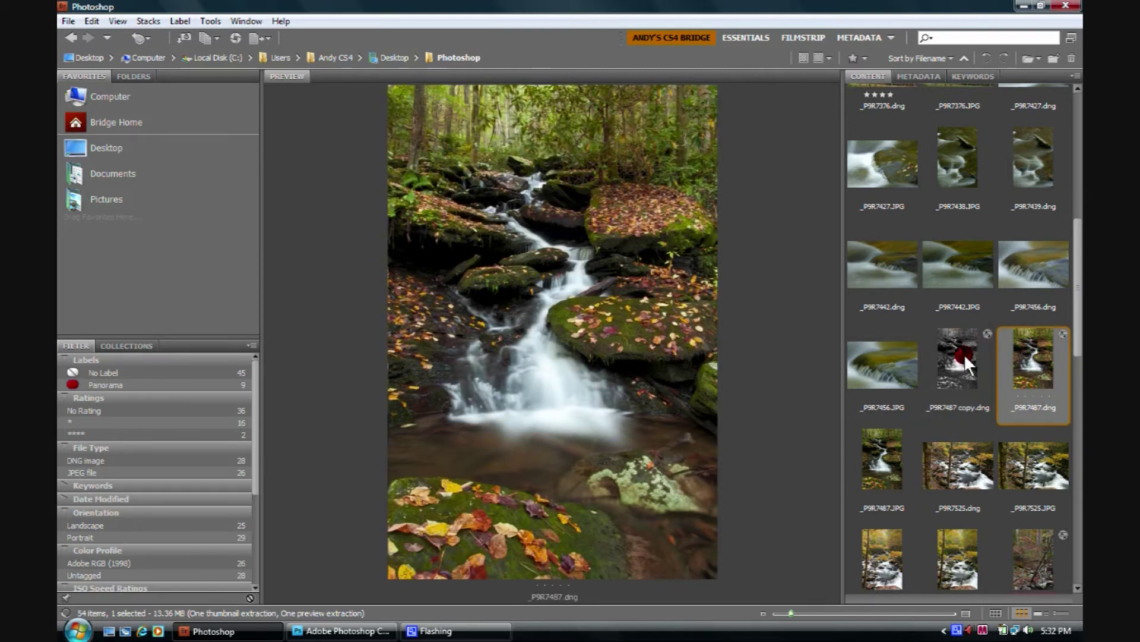
{"action": "left_click", "coordinate": [953, 354]}
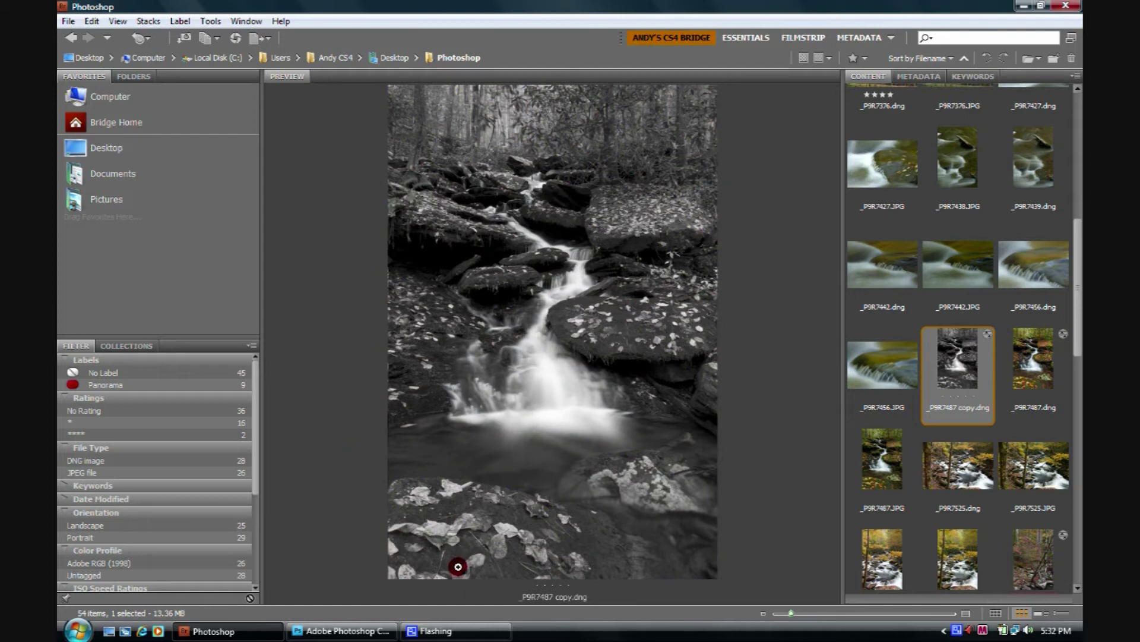
{"action": "left_click", "coordinate": [1036, 338]}
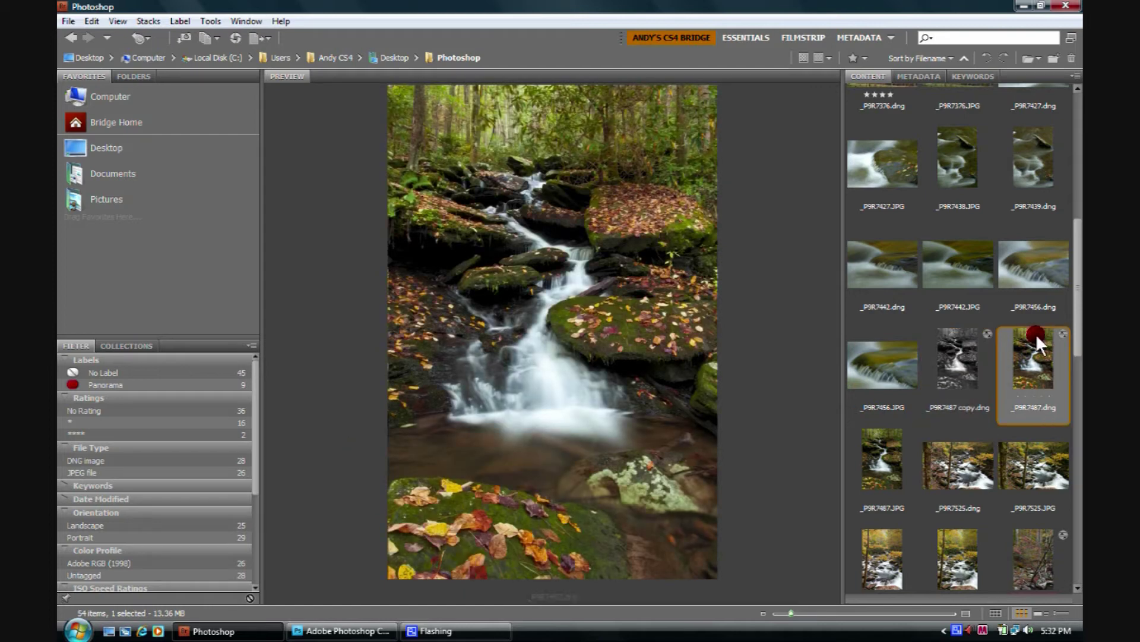
{"action": "left_click", "coordinate": [967, 355]}
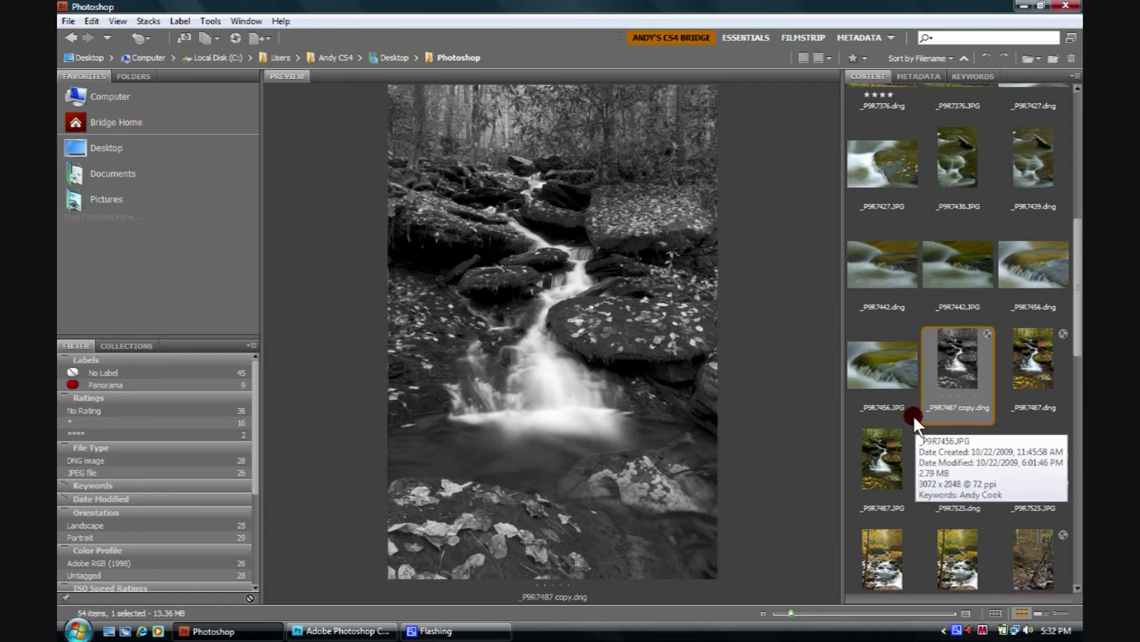
{"action": "left_click", "coordinate": [92, 21]}
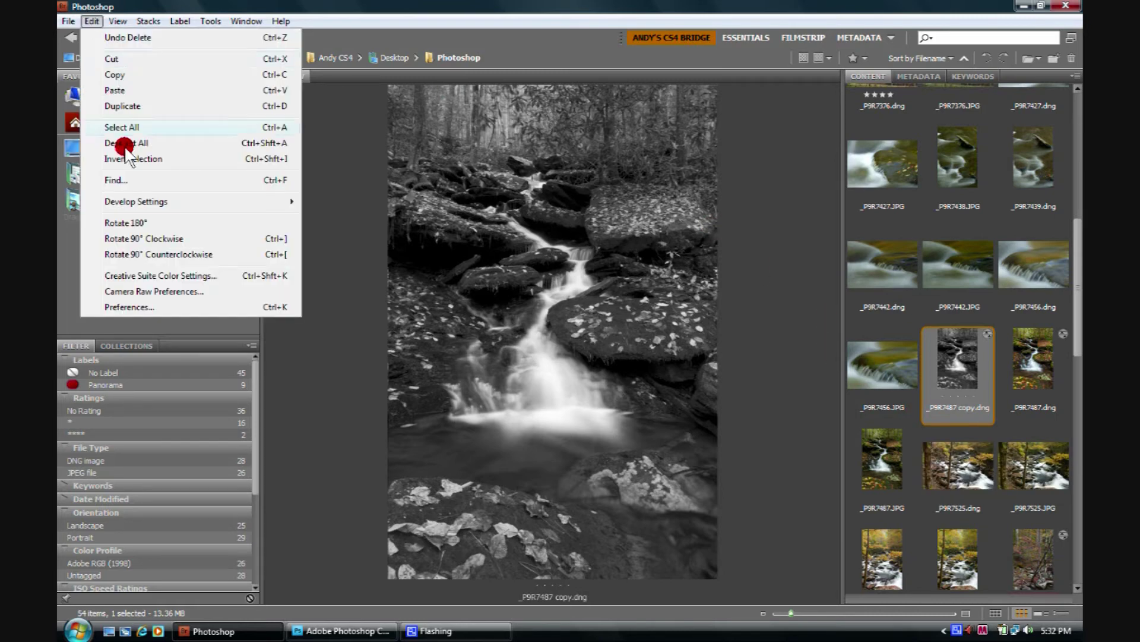
{"action": "left_click", "coordinate": [772, 263]}
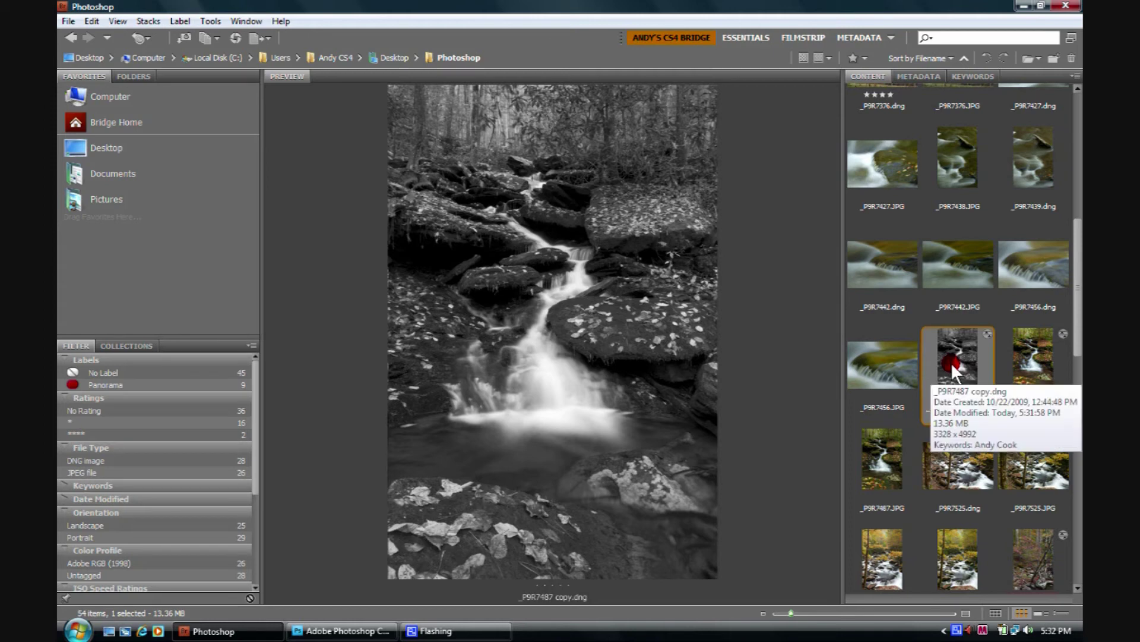
Delete the grayscale _P9R7487 copy.dng to the Recycle Bin instead of rejecting it
{"action": "left_click", "coordinate": [951, 377]}
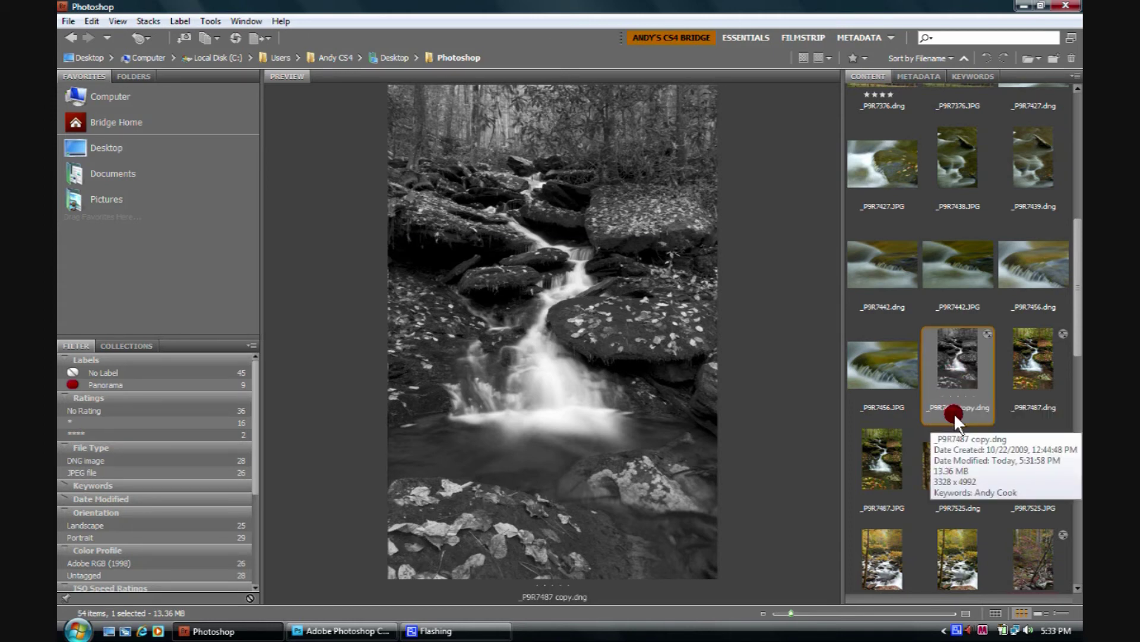
{"action": "key", "text": "Delete"}
{"action": "left_click", "coordinate": [683, 326]}
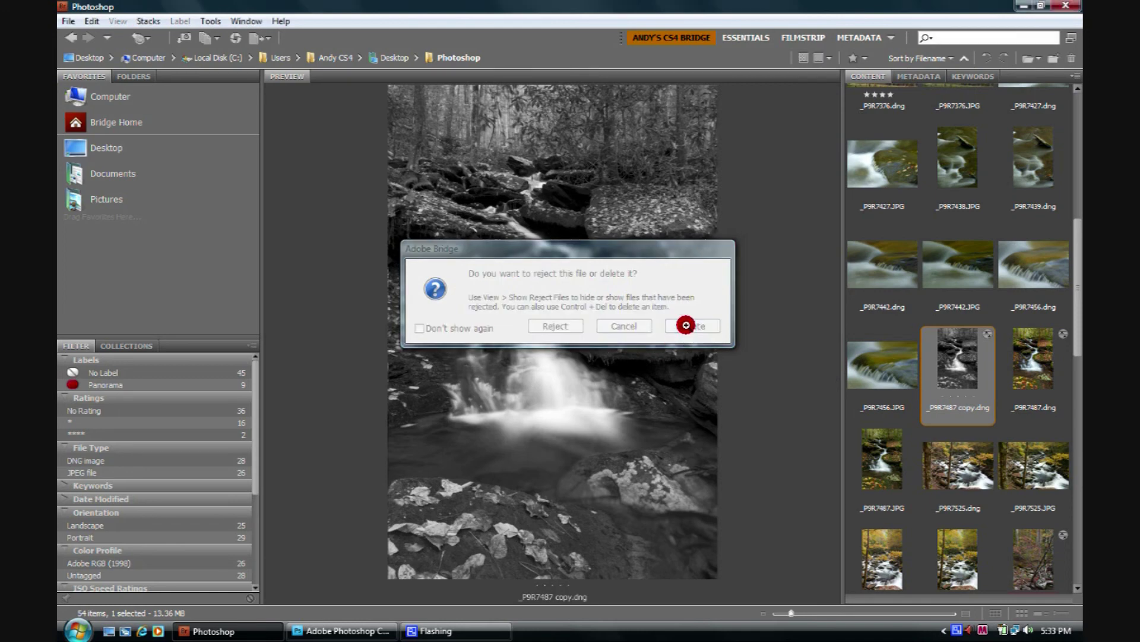
{"action": "left_click", "coordinate": [600, 325]}
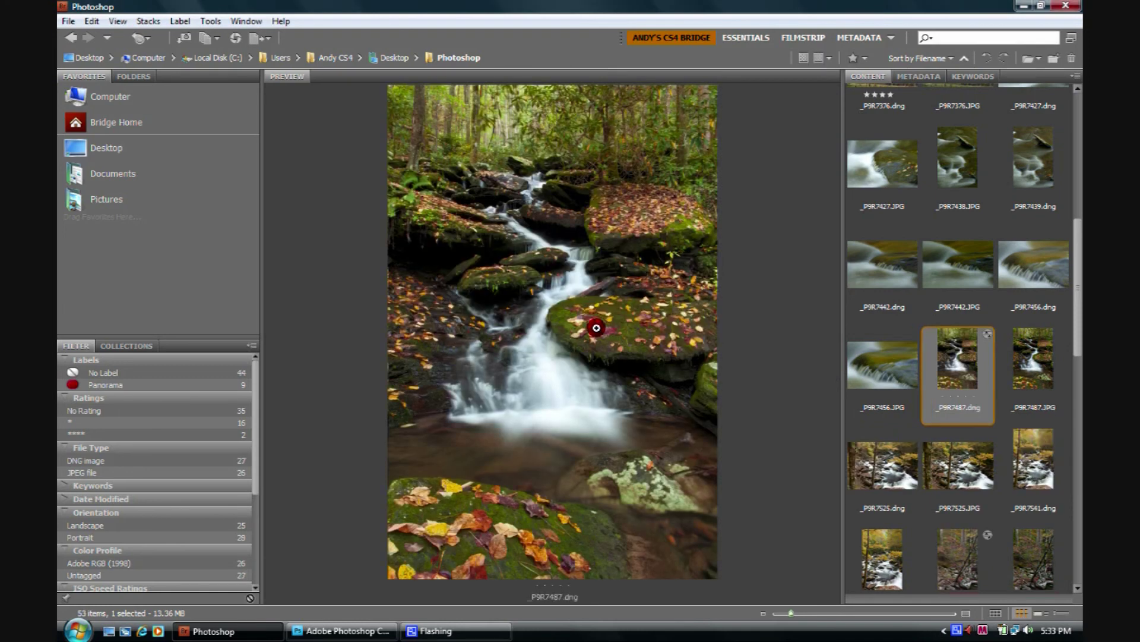